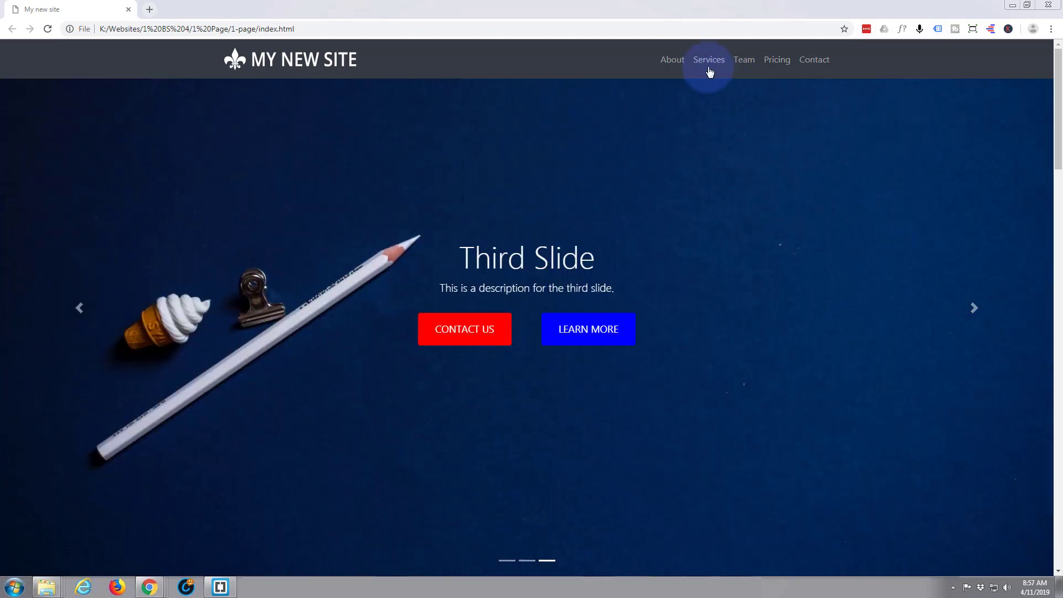
Preview the site's Services, Our Great Team and About sections, then return to the top.
left_click(709, 65)
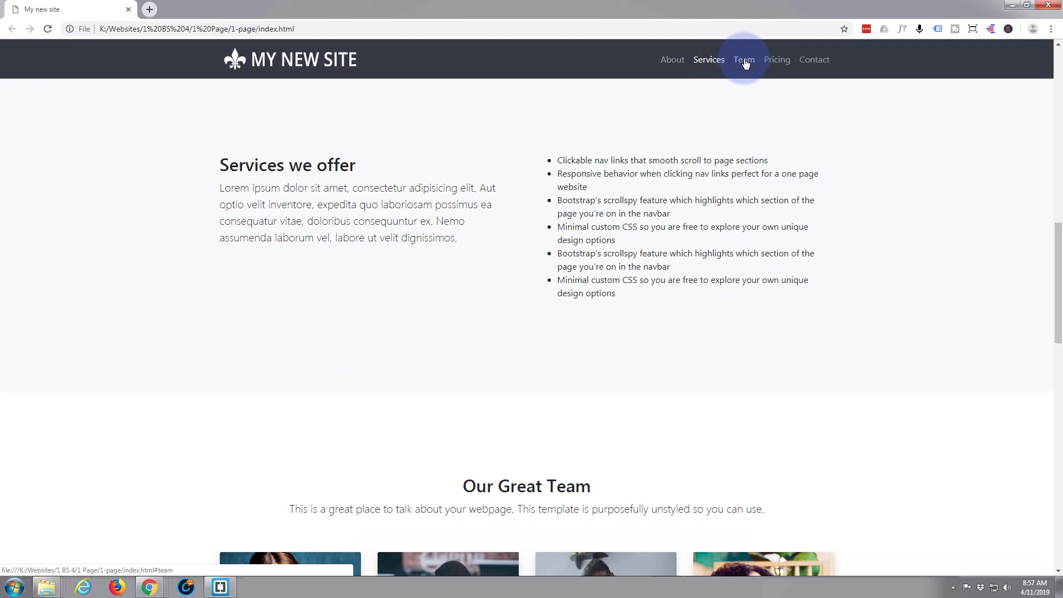
left_click(745, 63)
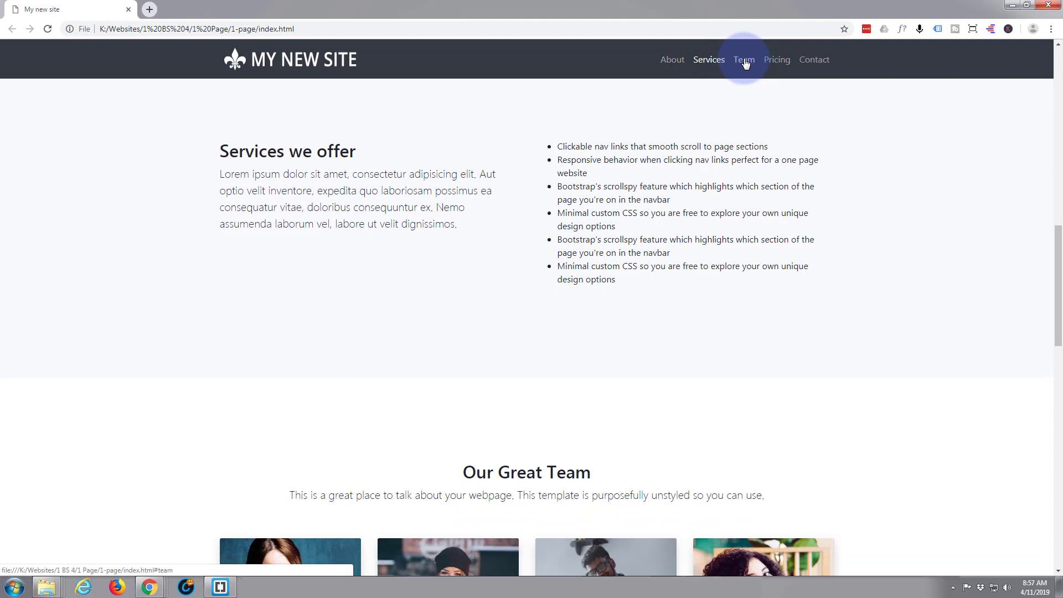
left_click(672, 63)
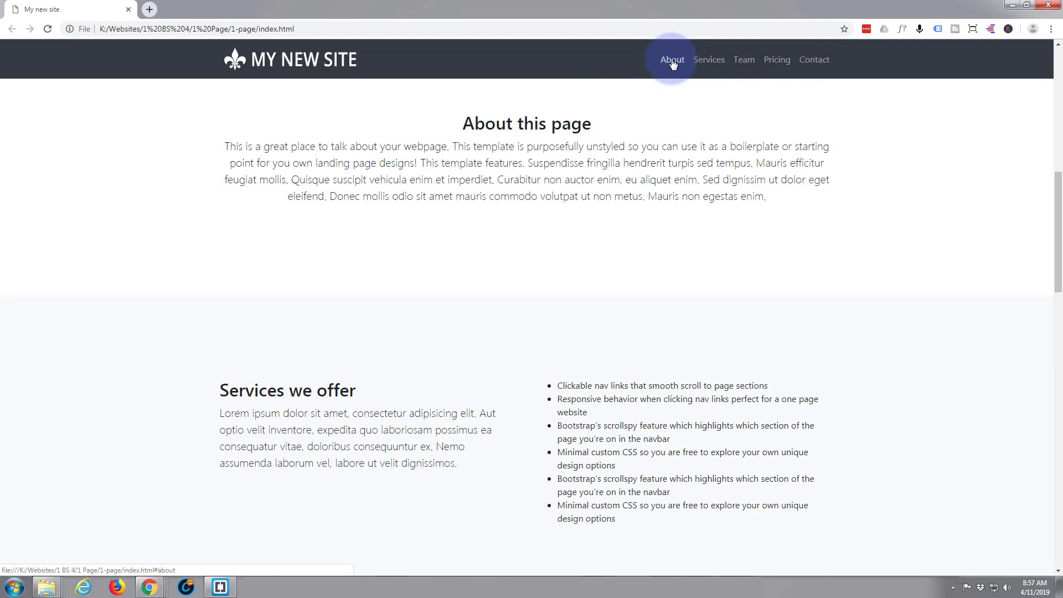
left_click(314, 65)
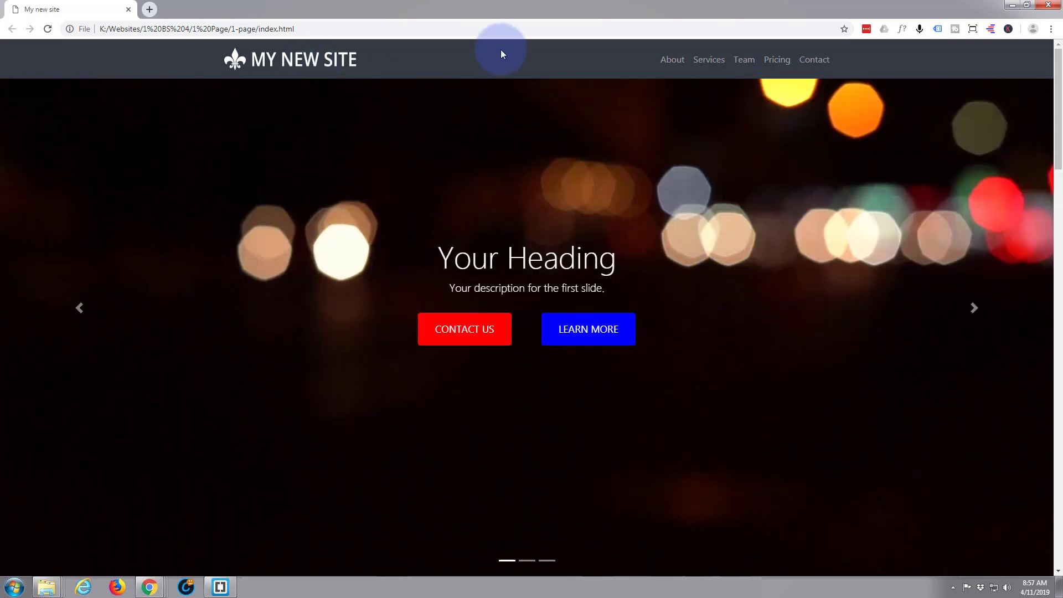
Cycle the header carousel through the Second and Third slides back to the first.
left_click(974, 308)
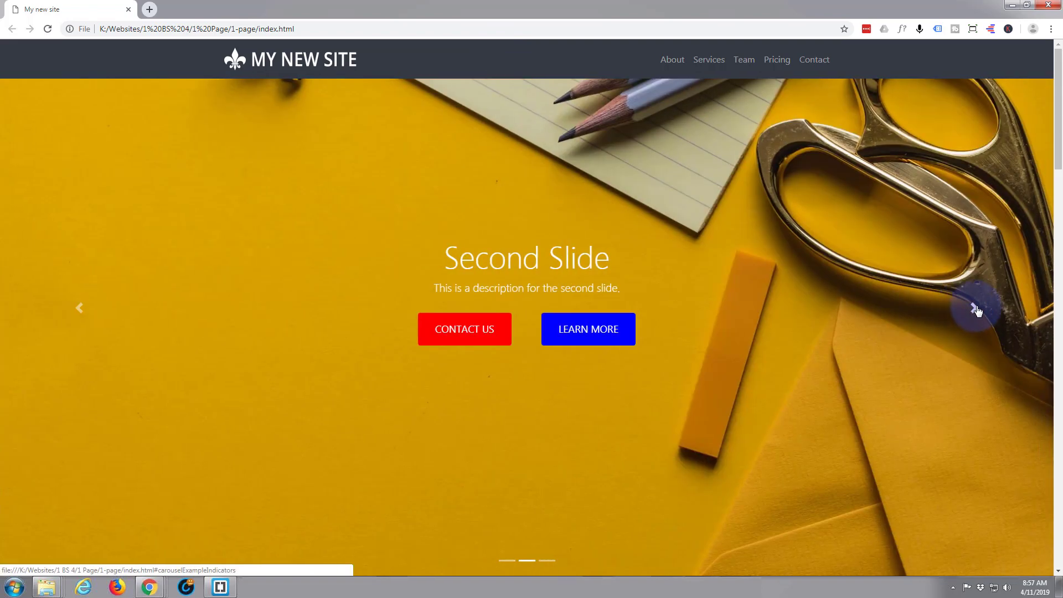
left_click(976, 311)
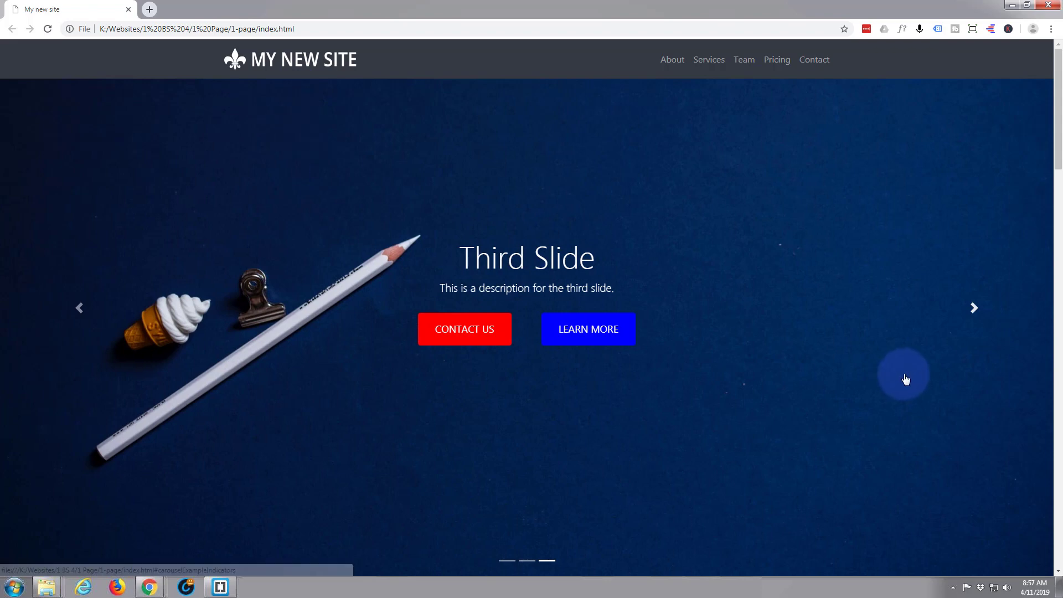
left_click(974, 308)
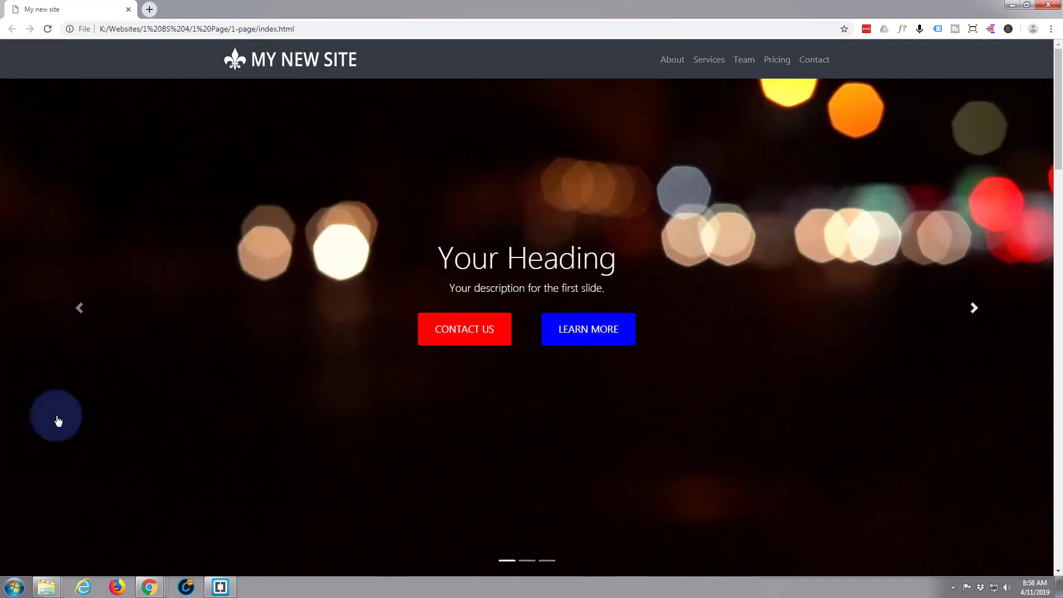
Bring up index.html in Brackets at the header carousel markup on line 53.
left_click(220, 587)
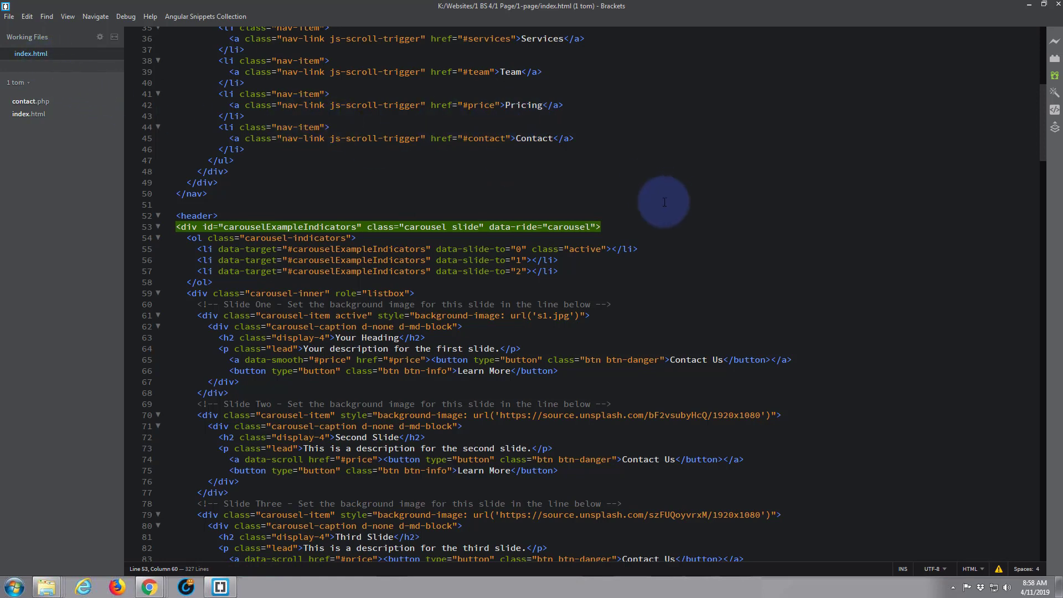
scroll(656, 199, "up", 4)
scroll(656, 198, "up", 4)
scroll(656, 198, "up", 4)
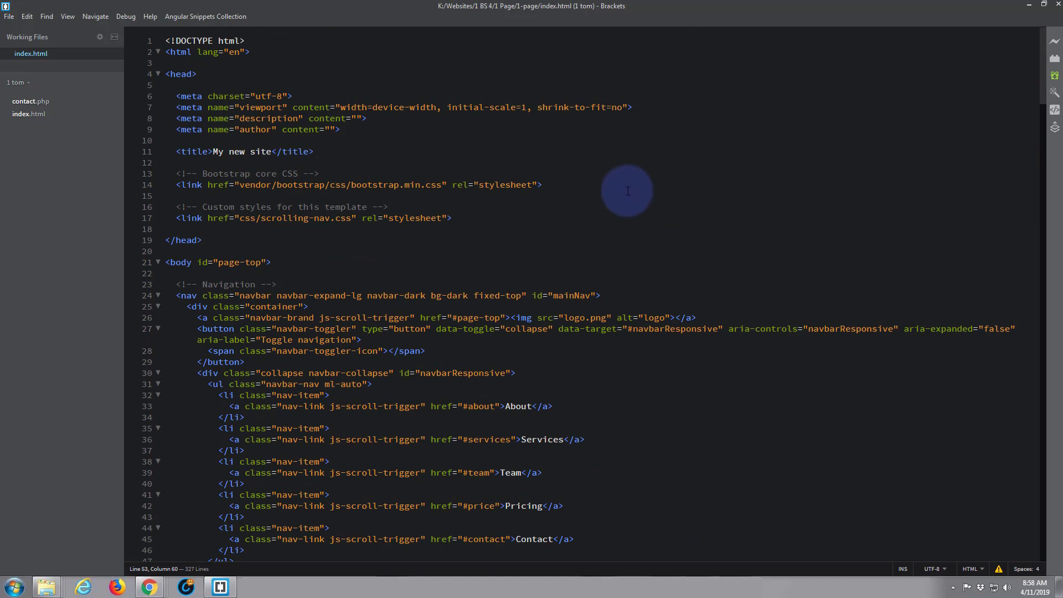
scroll(333, 242, "down", 3)
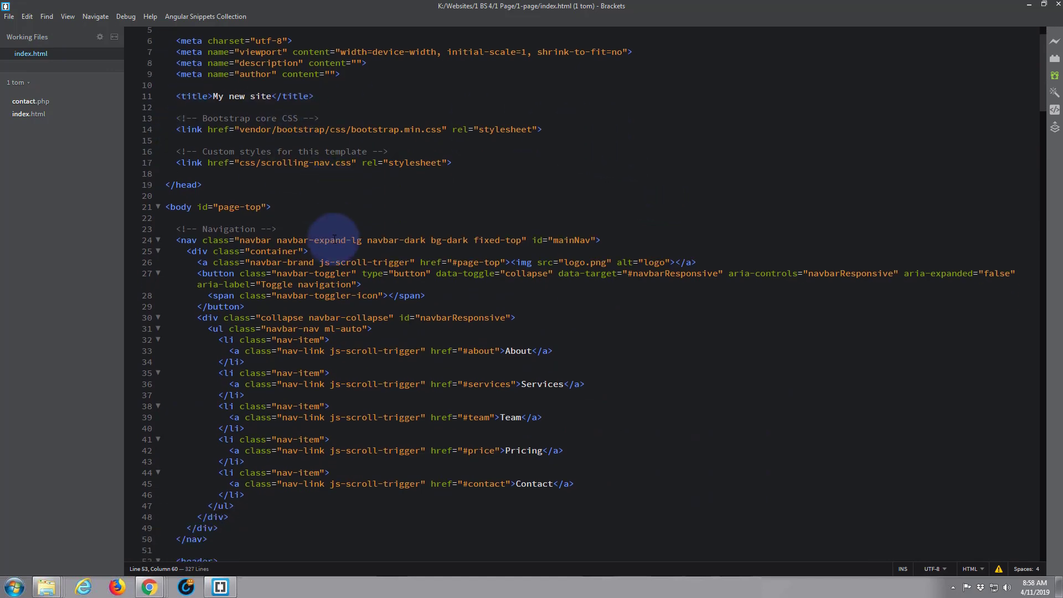
scroll(332, 243, "down", 4)
scroll(333, 232, "down", 4)
scroll(324, 231, "down", 1)
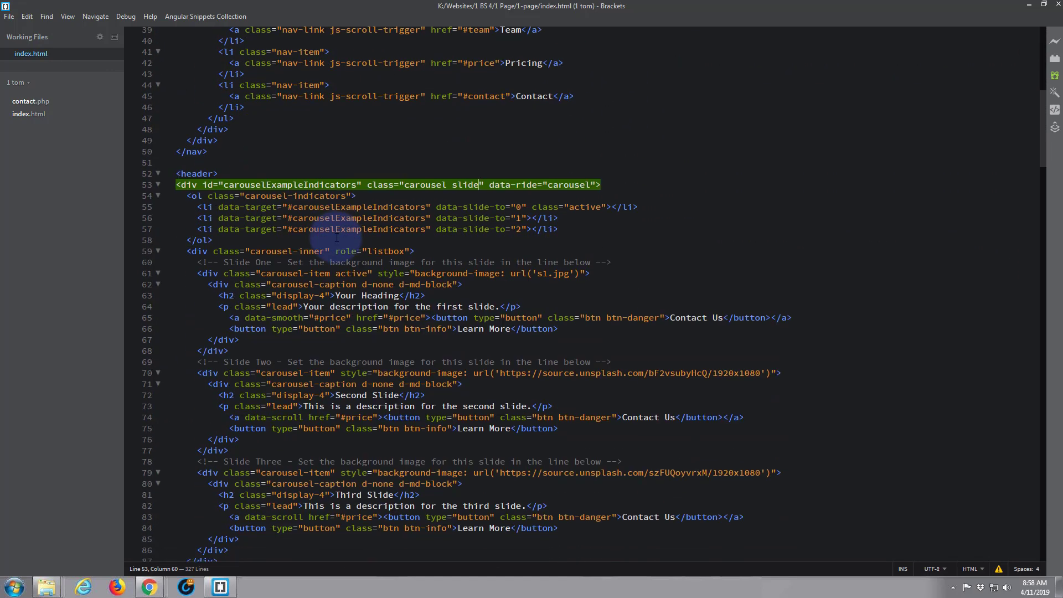
left_click(286, 196)
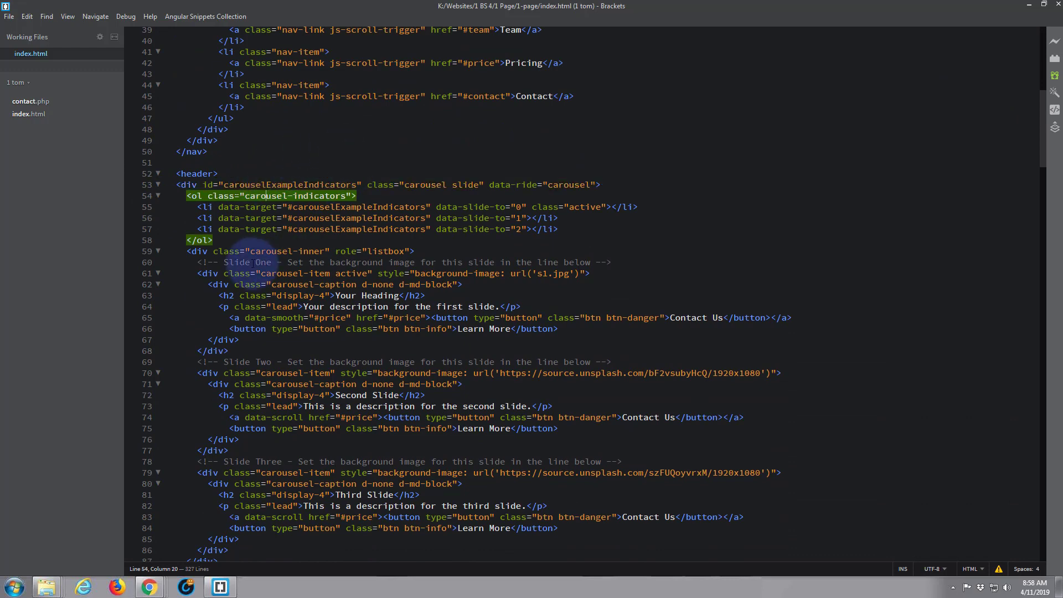
scroll(249, 262, "down", 2)
scroll(249, 262, "down", 2)
scroll(245, 264, "up", 2)
scroll(192, 299, "up", 1)
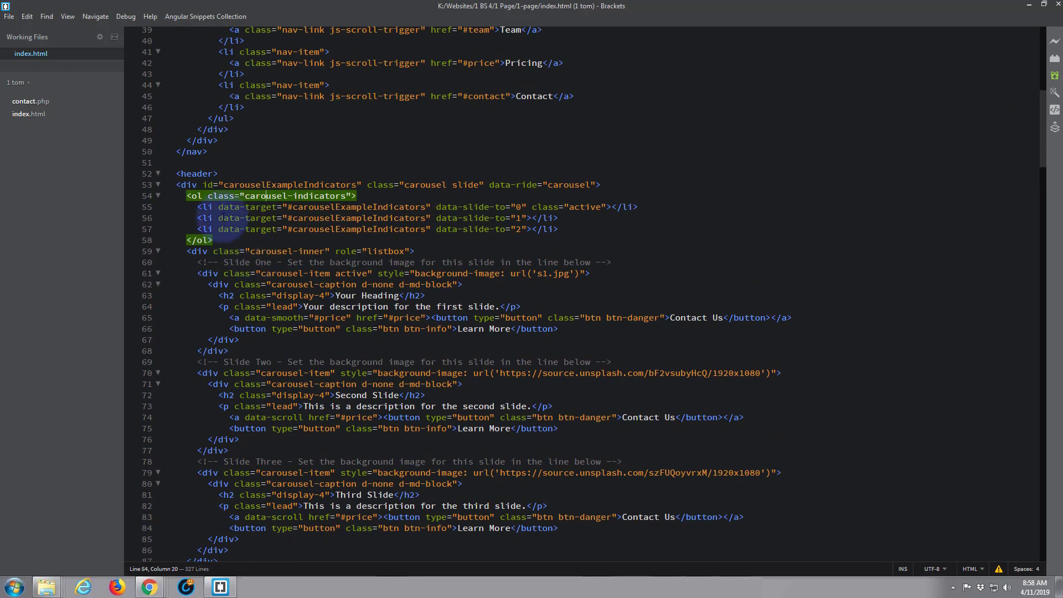
scroll(200, 232, "up", 2)
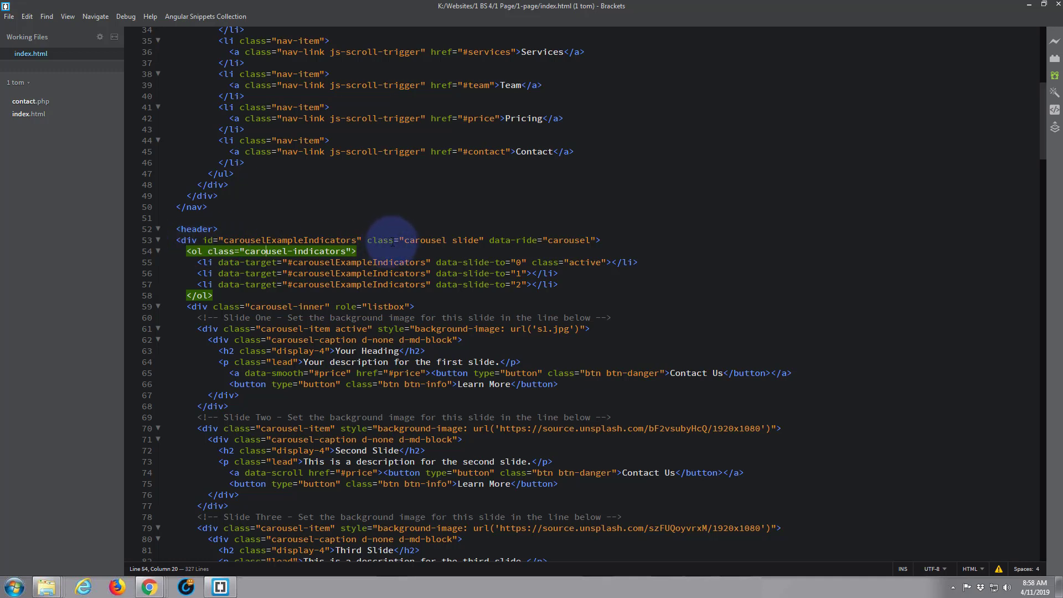
Add the carousel-fade class after 'carousel slide' and save index.html.
left_click(482, 240)
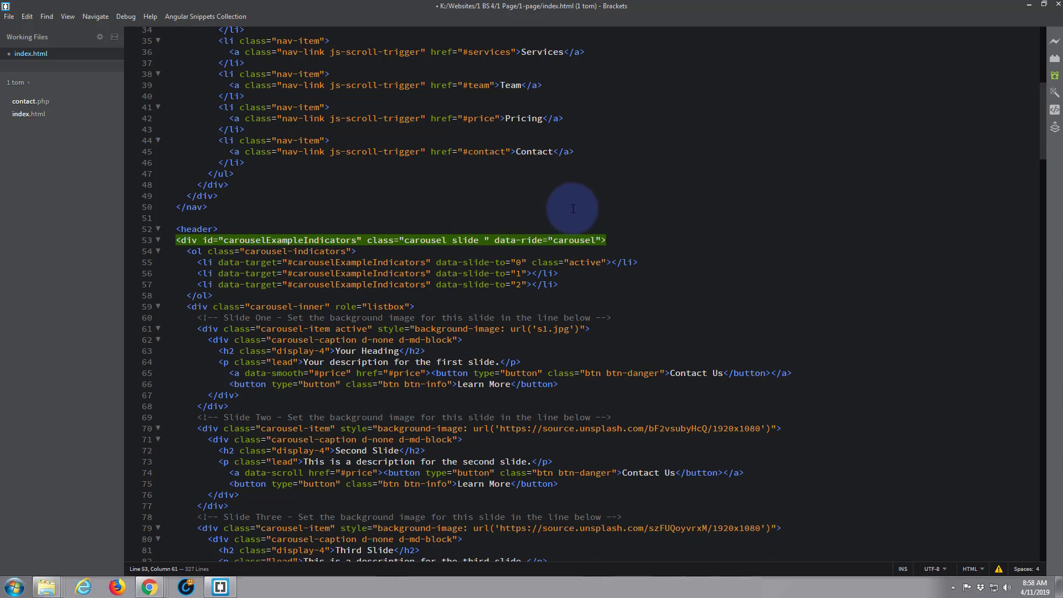
type("carou")
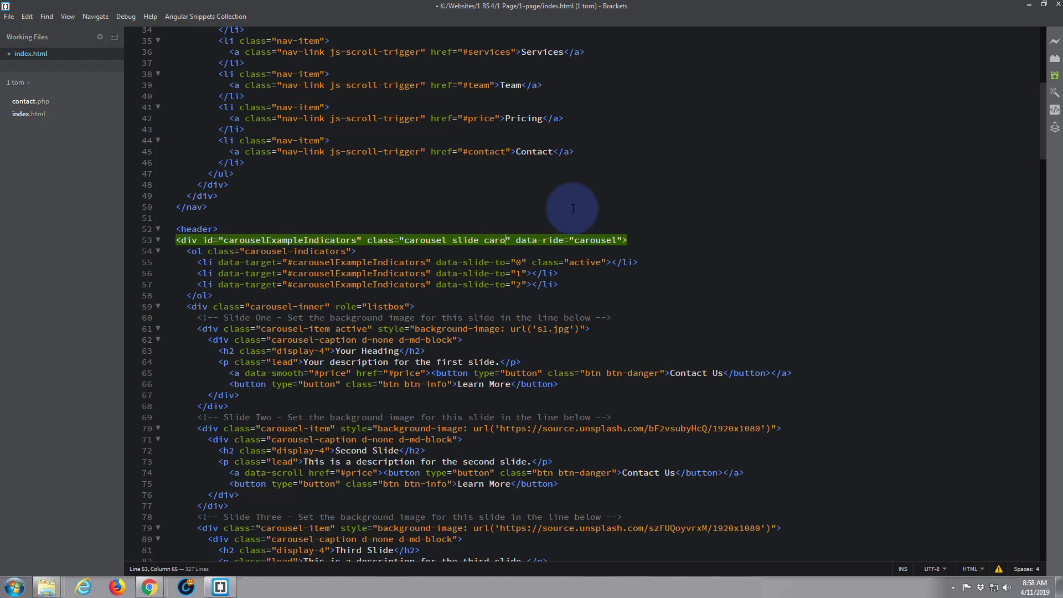
type("sel-f")
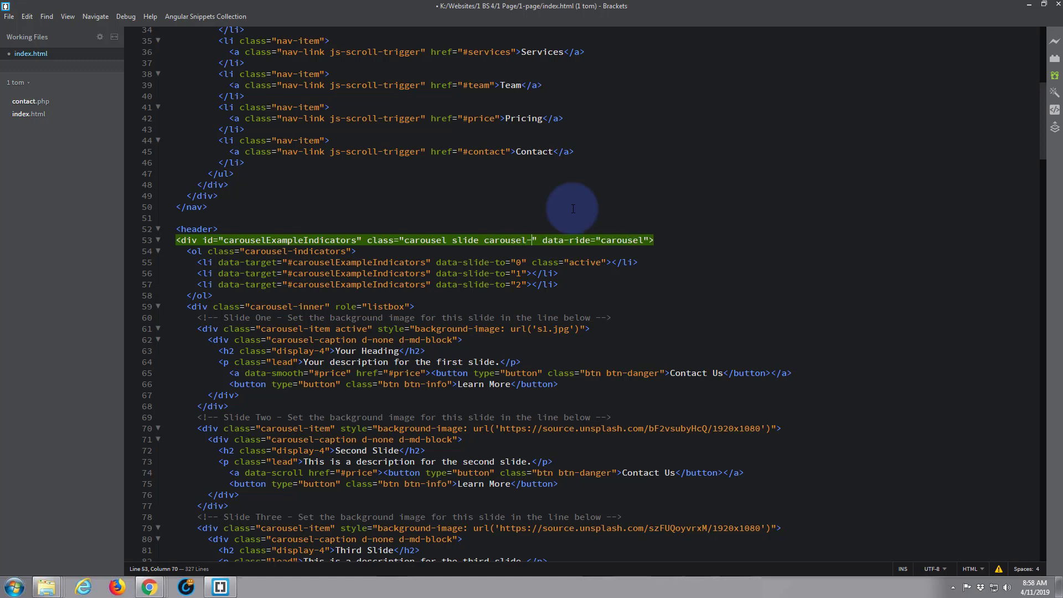
type("a\" data-ride")
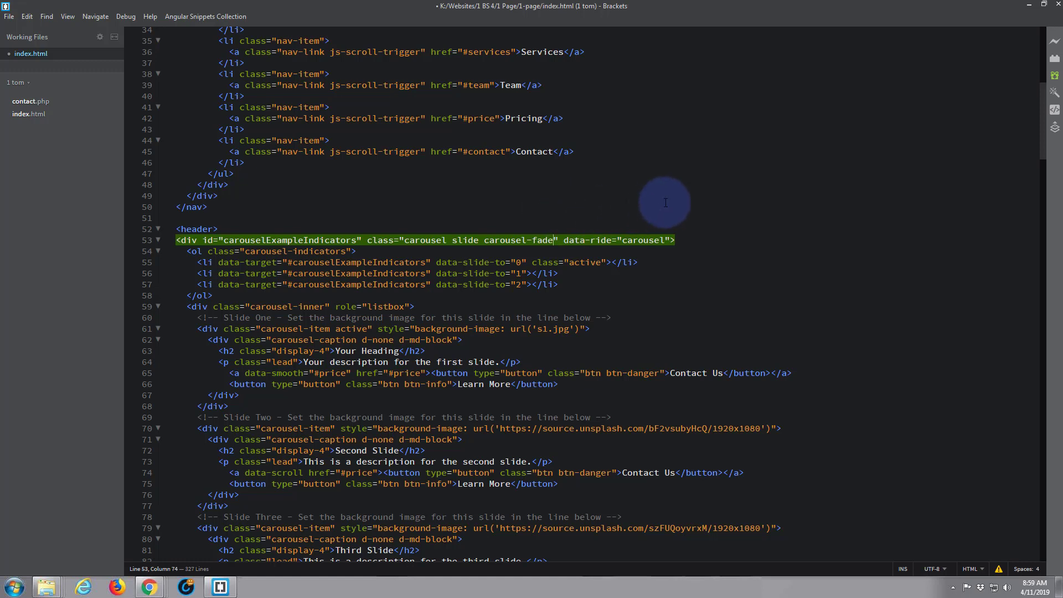
key("ctrl+s")
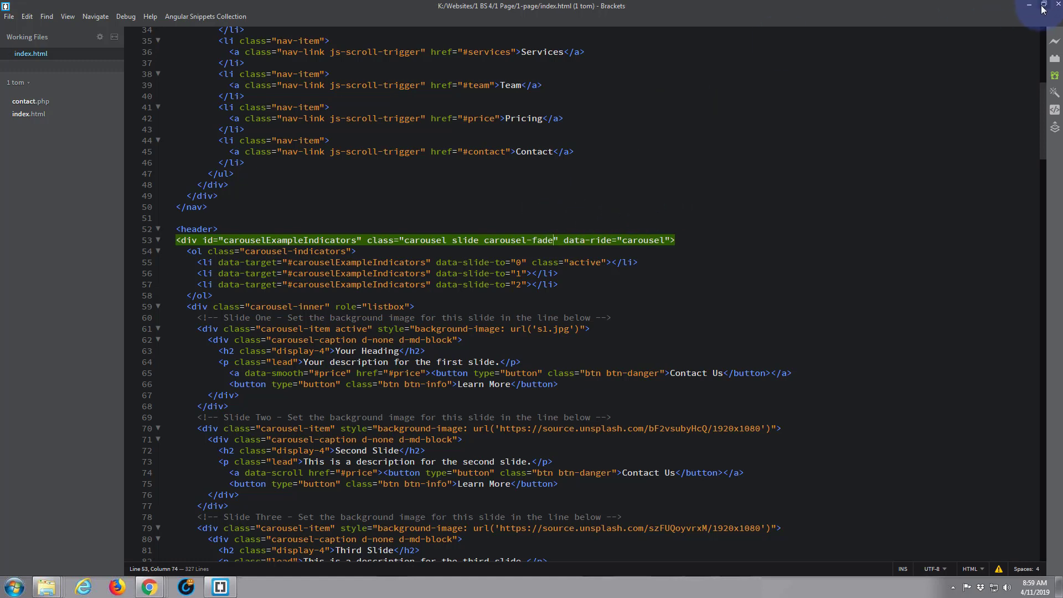
Reload the site in Chrome to watch the slides fade, then return to Brackets.
left_click(1031, 8)
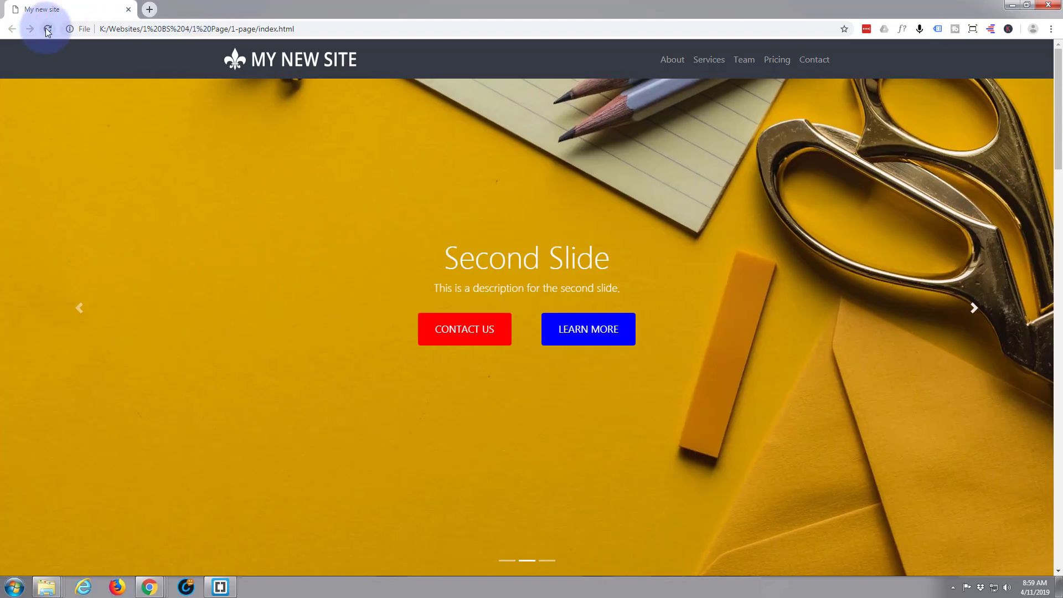
left_click(48, 29)
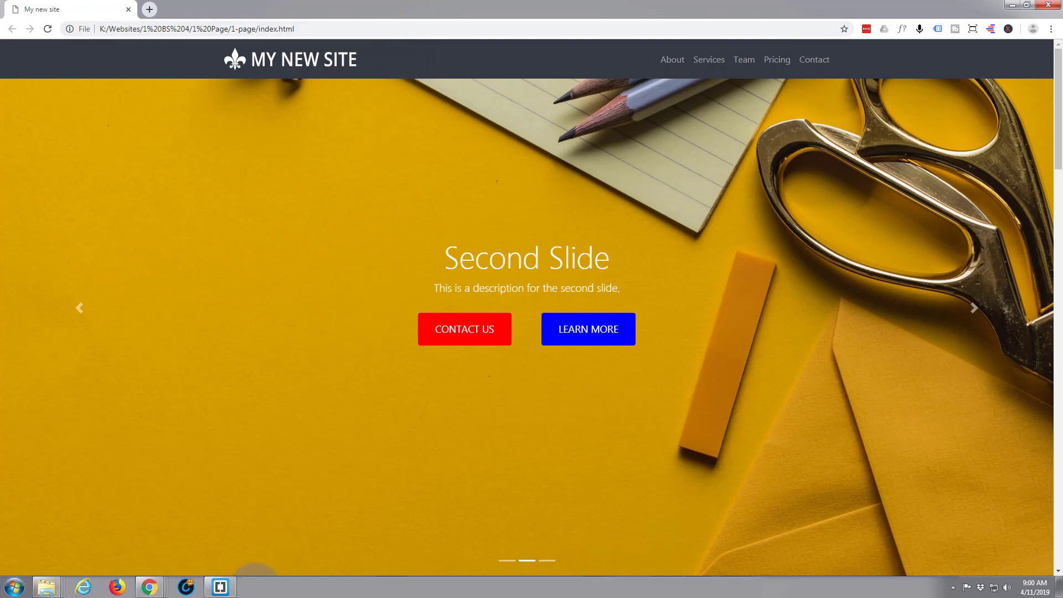
left_click(256, 573)
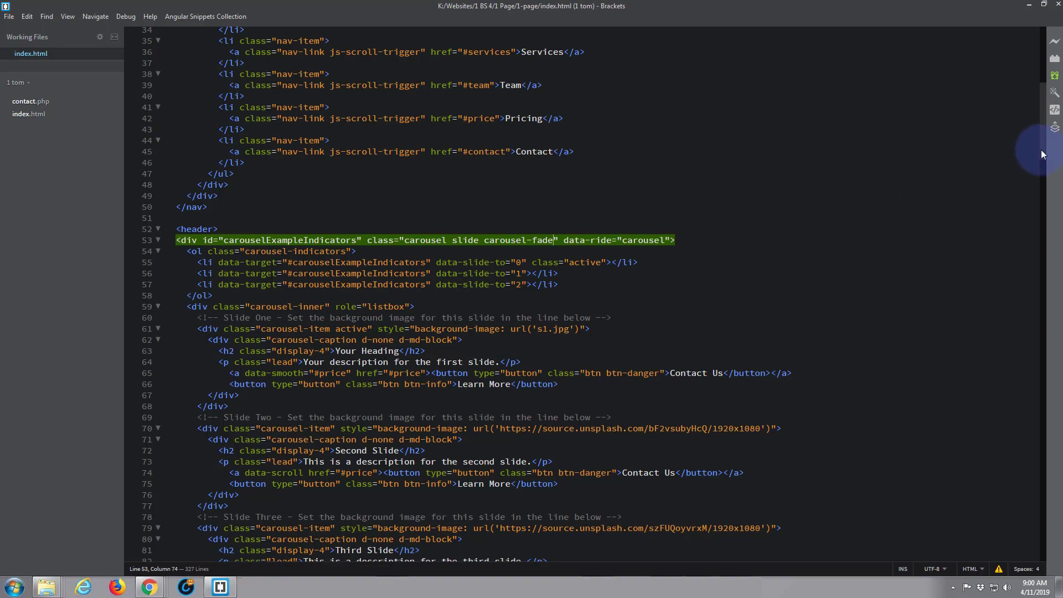
left_click_drag(1042, 154, 1052, 565)
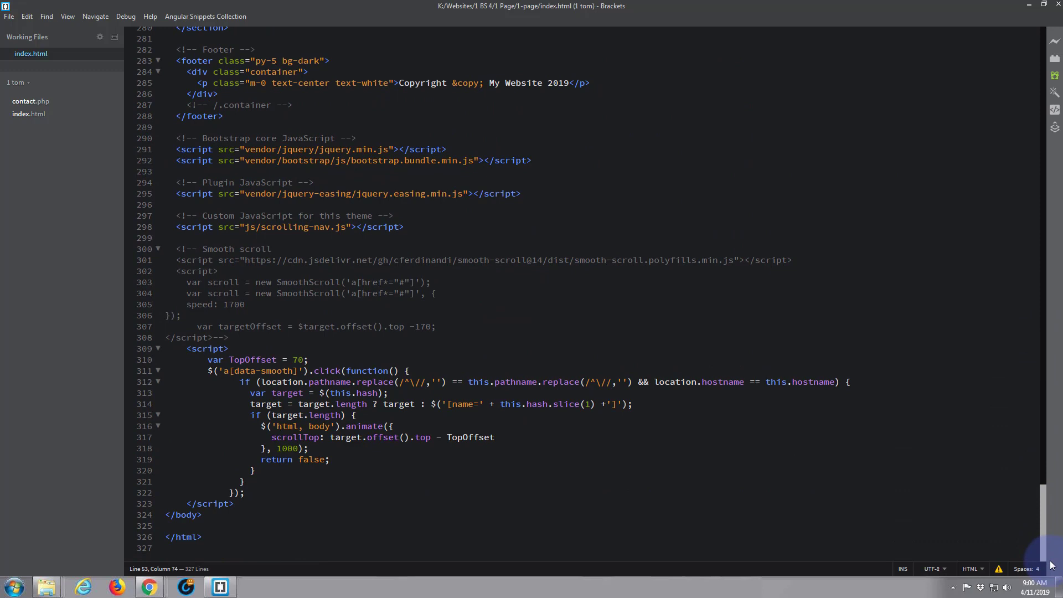
Start a new line after the smooth-scroll script block before the closing body tag.
left_click(242, 504)
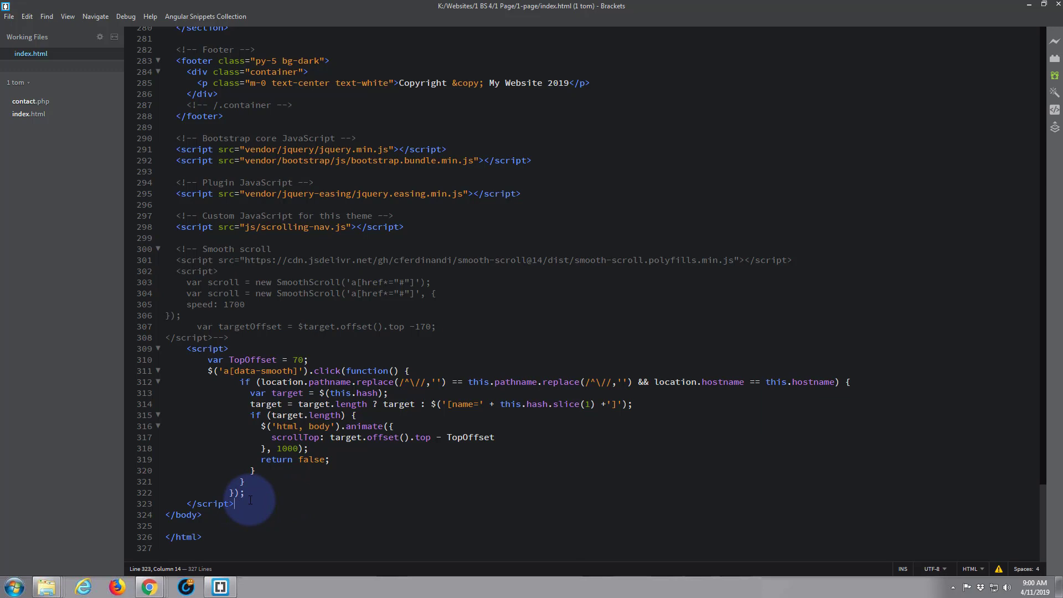
key("Return")
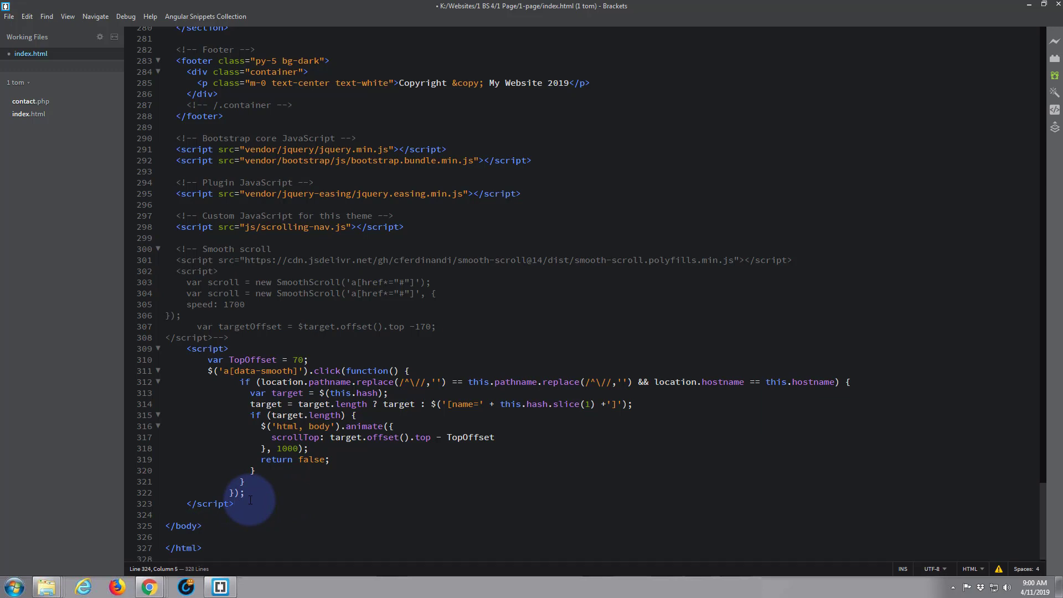
type("<")
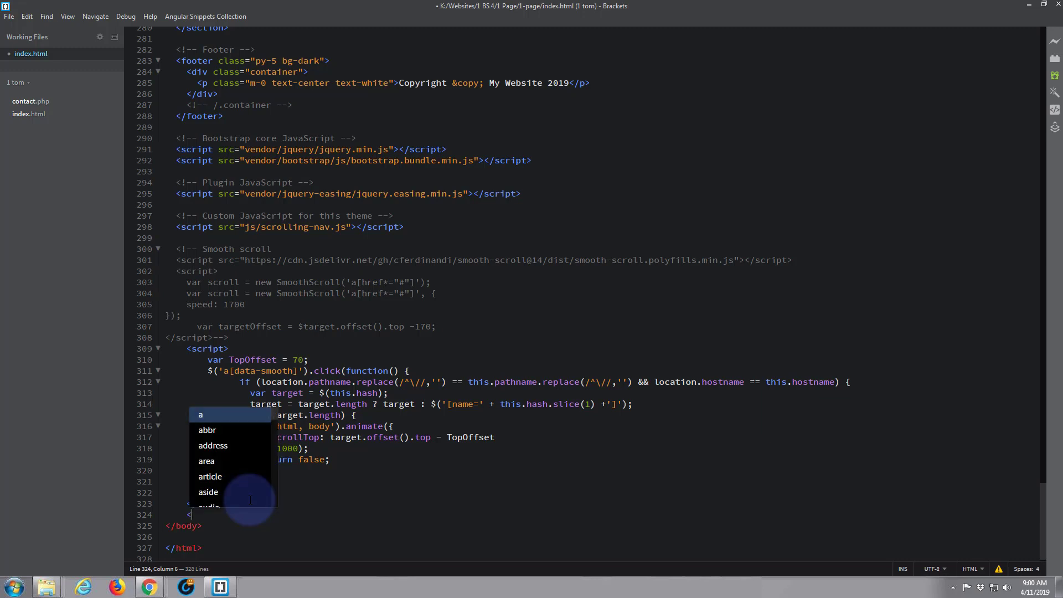
type("script")
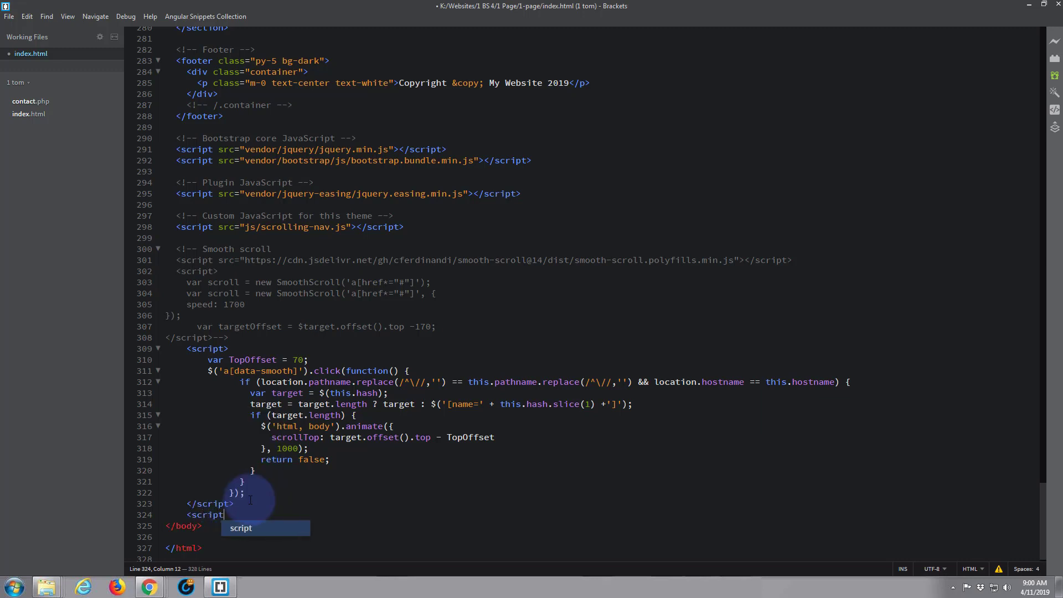
type("></script>")
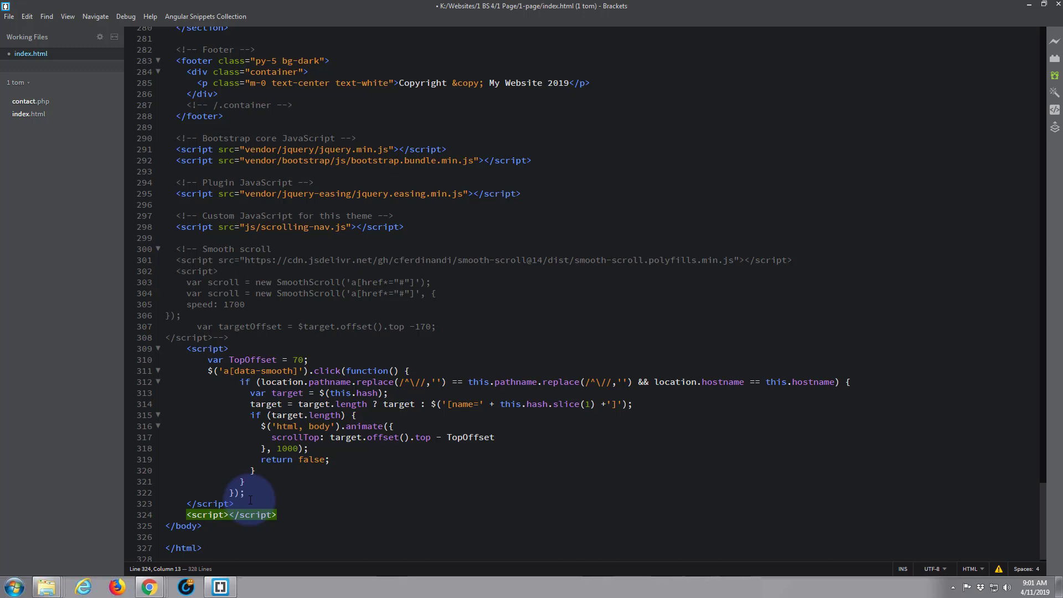
Add a script block calling $('.carousel').carousel({ }) with an empty options object.
key("Return")
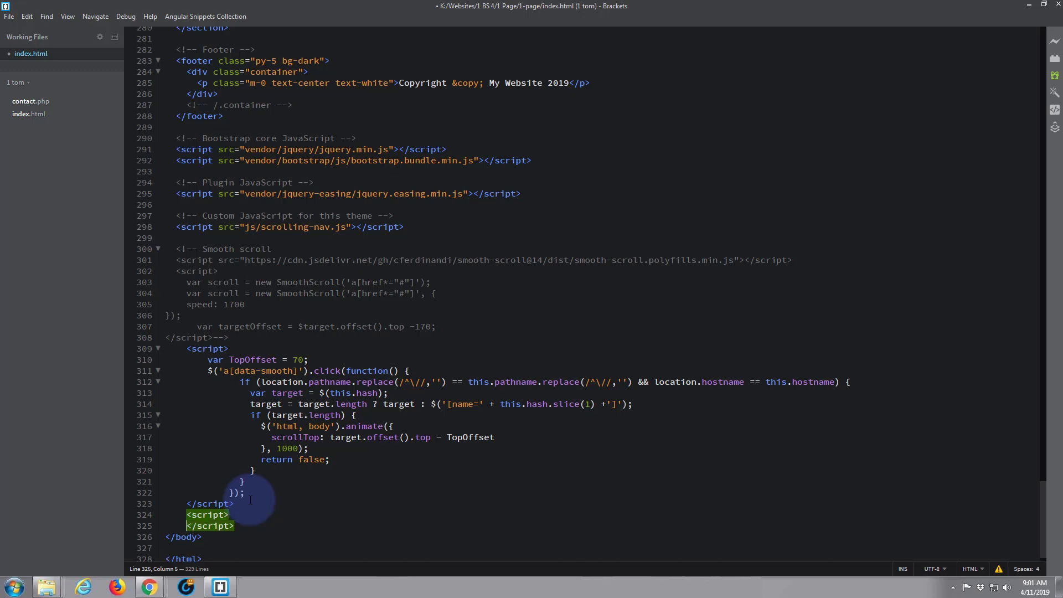
key("Return")
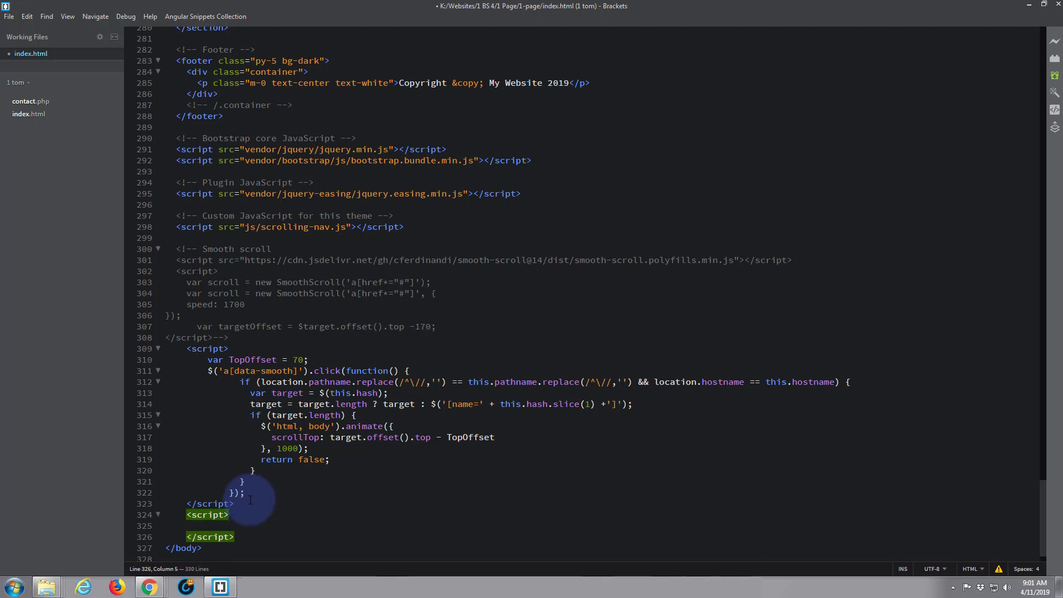
left_click(237, 515)
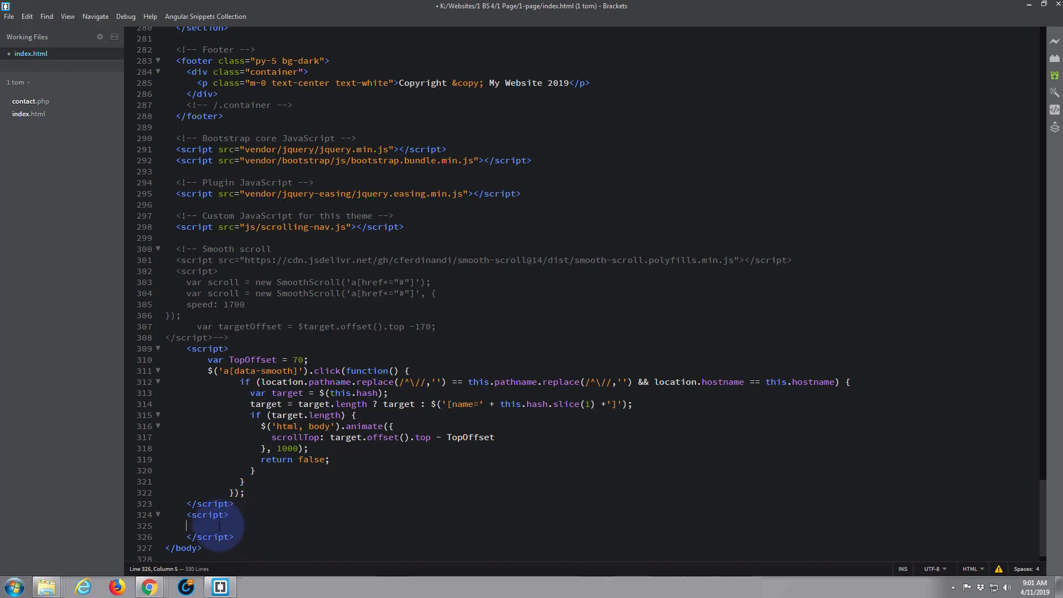
type("$")
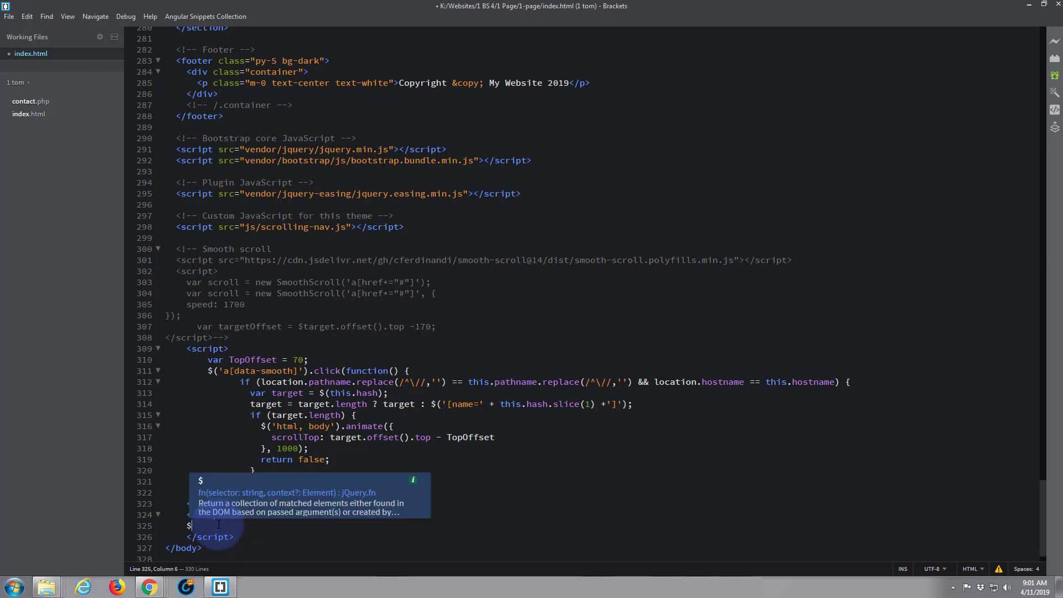
type("(")
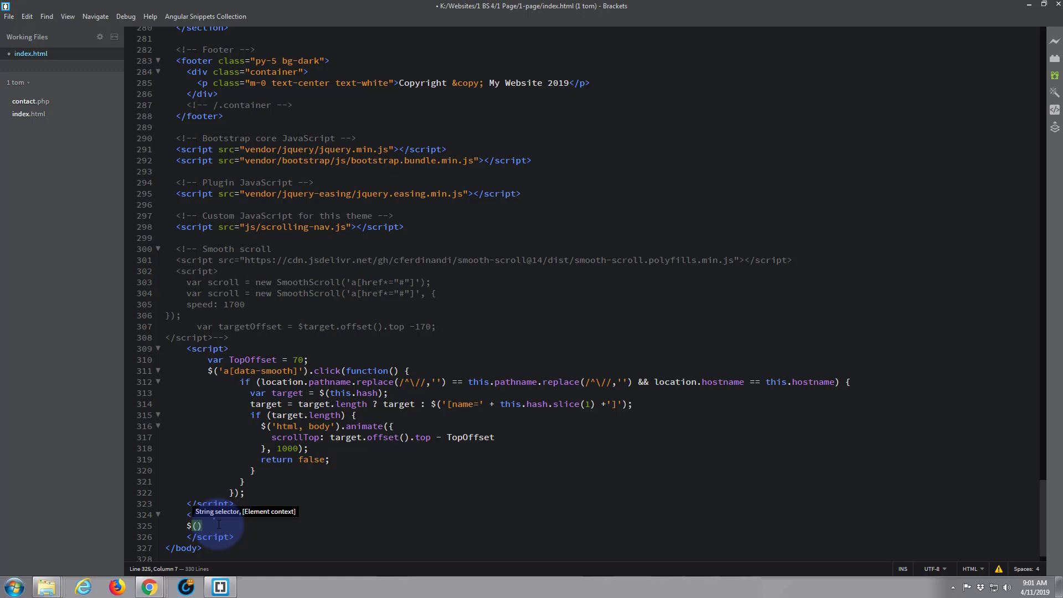
type("'")
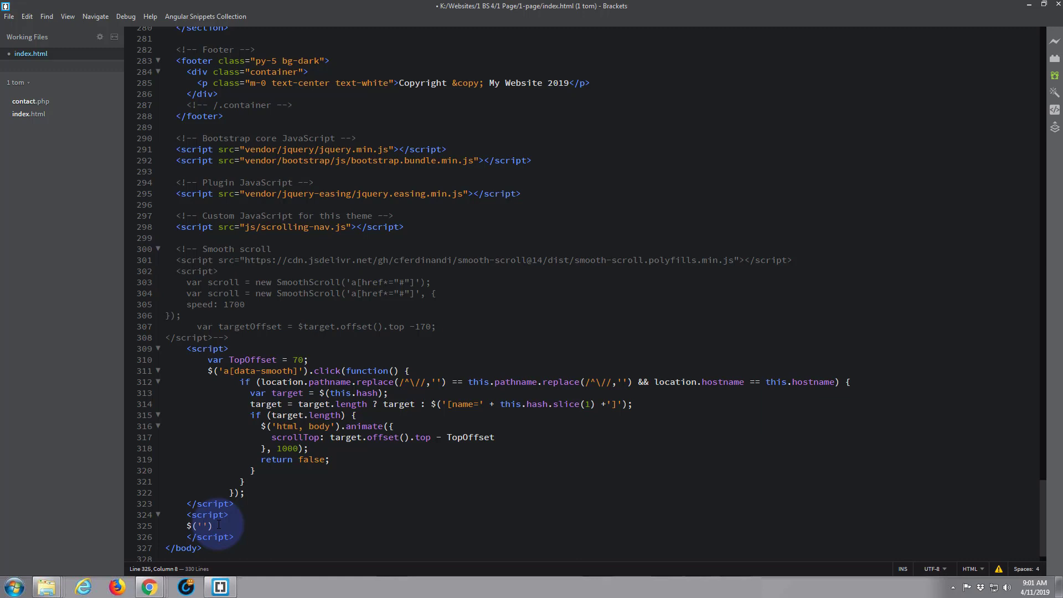
type(".")
type("carous")
type("el")
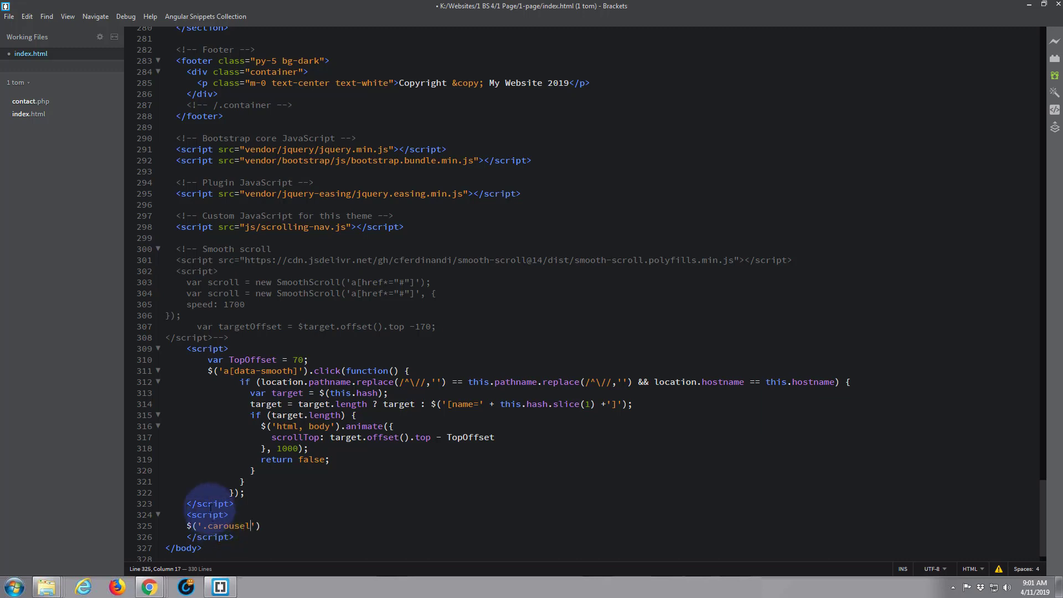
key("Right")
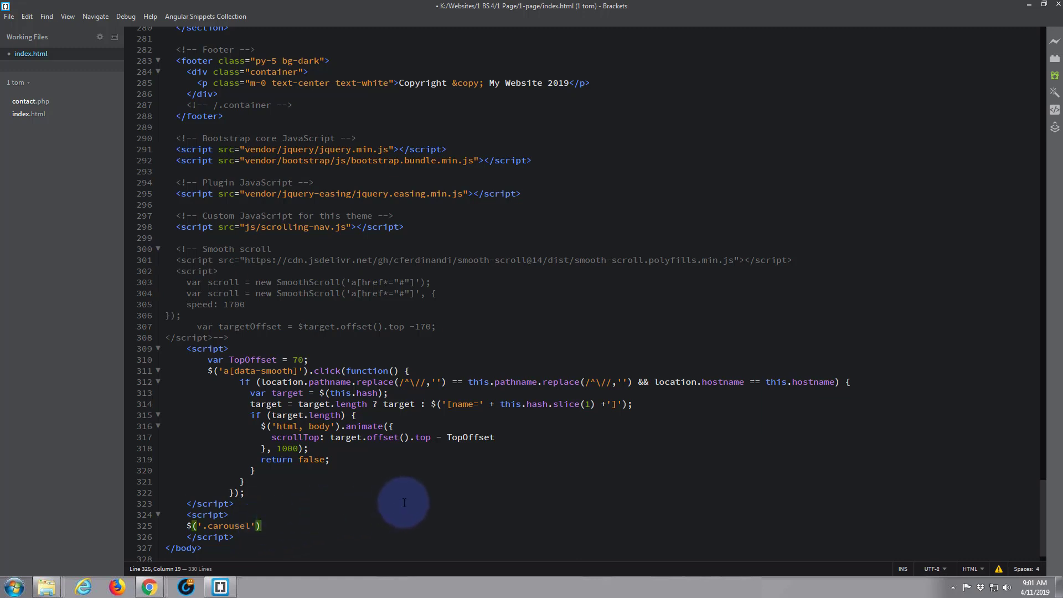
type(".carou")
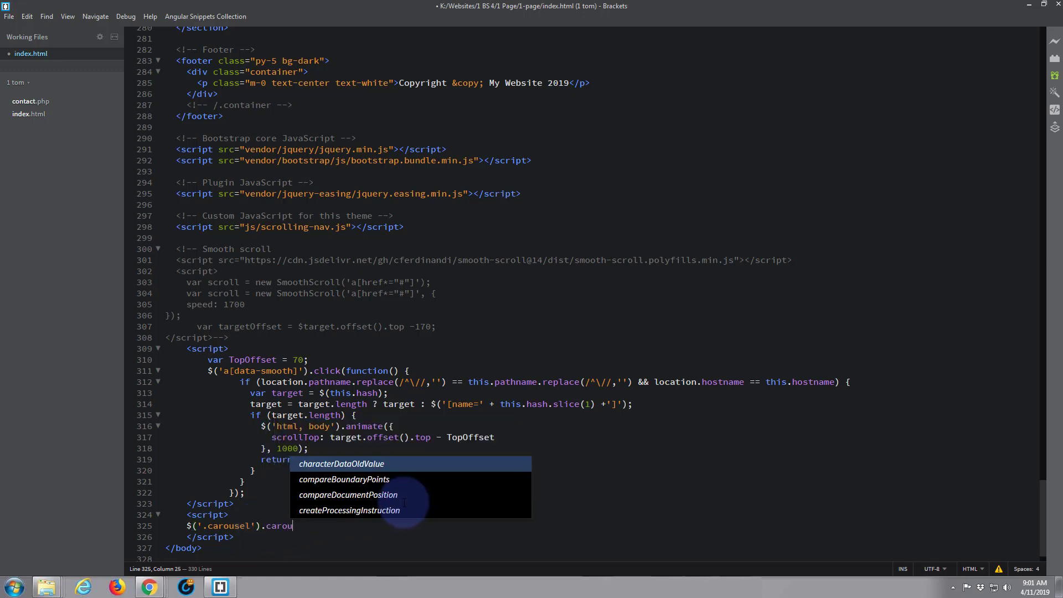
type("sel")
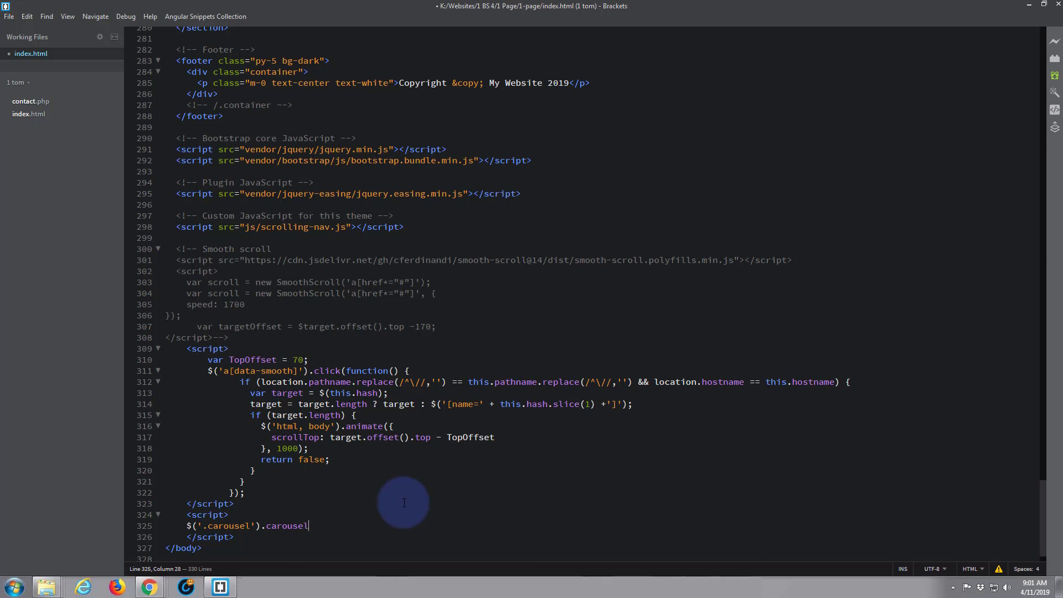
type("(")
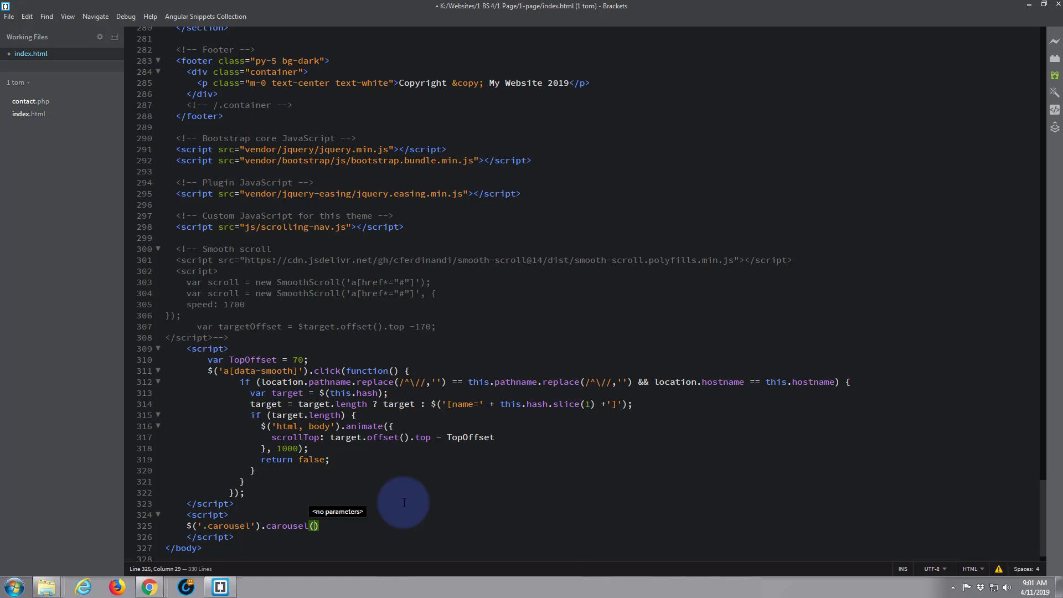
type("{")
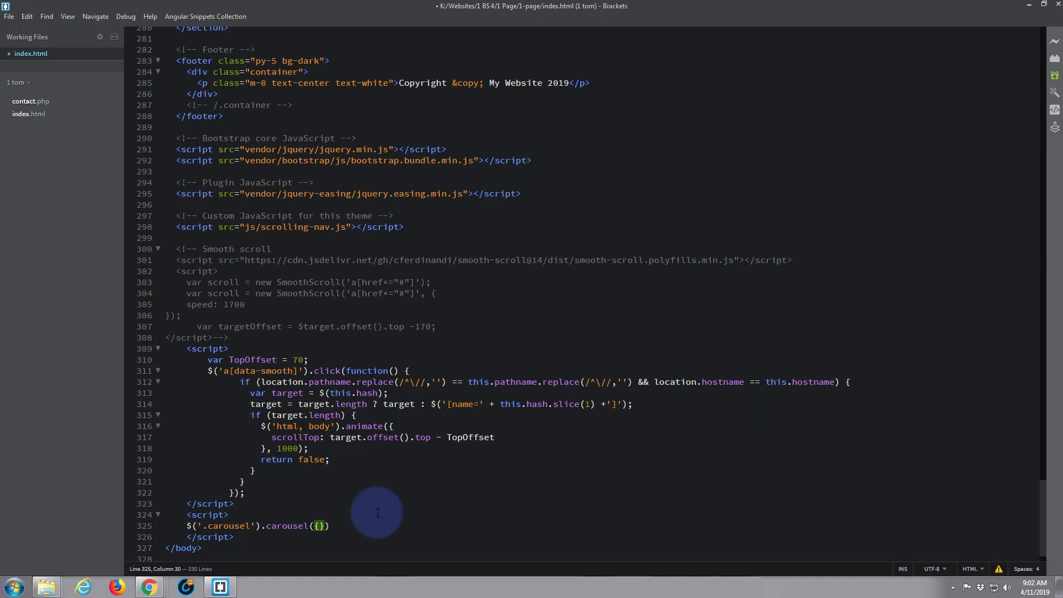
Set the carousel interval option to 2000 and save index.html.
key("Return")
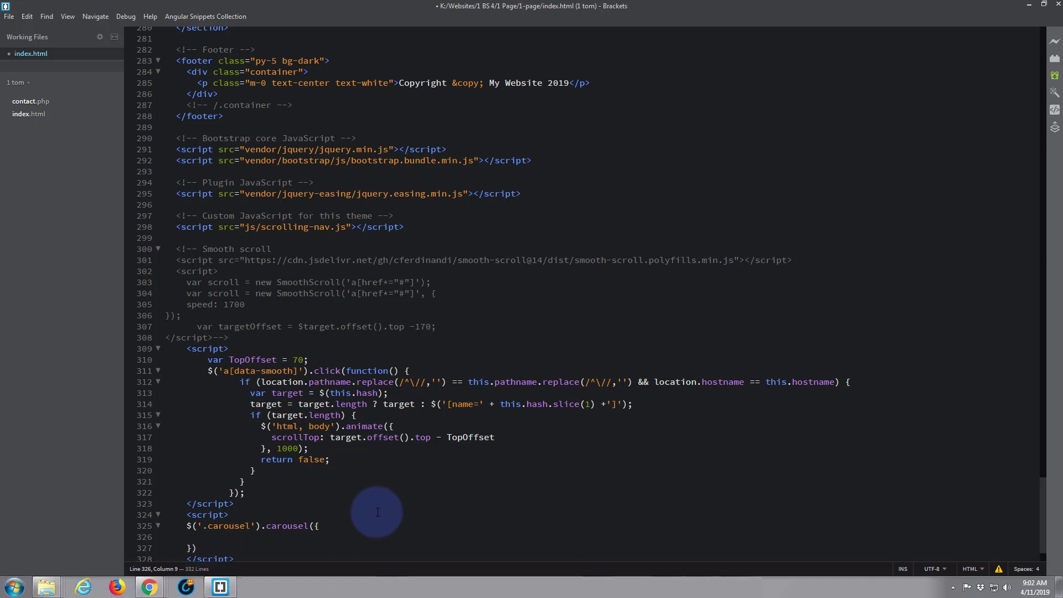
type("in")
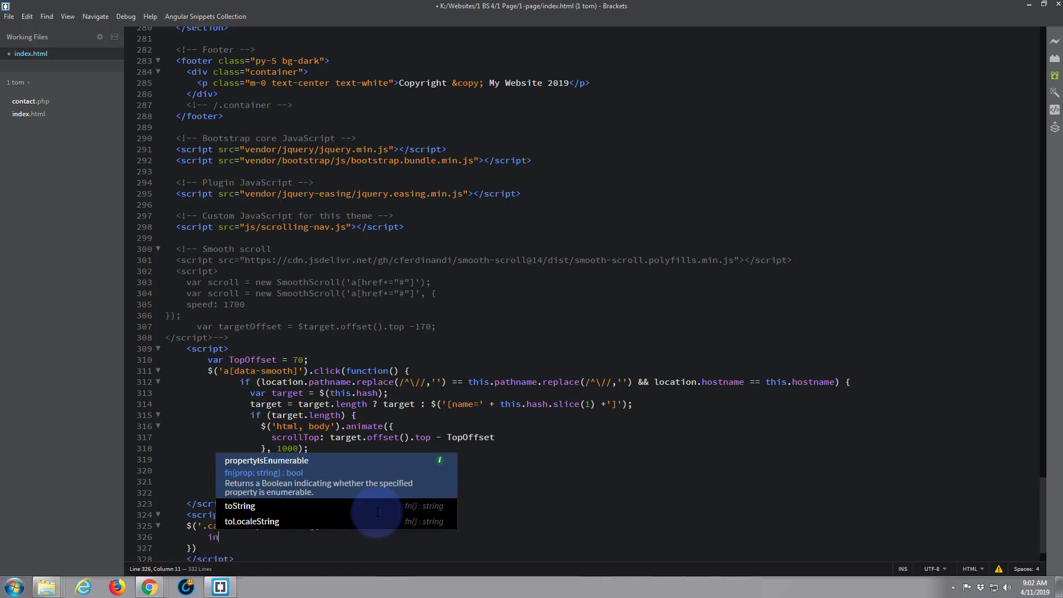
type("terva")
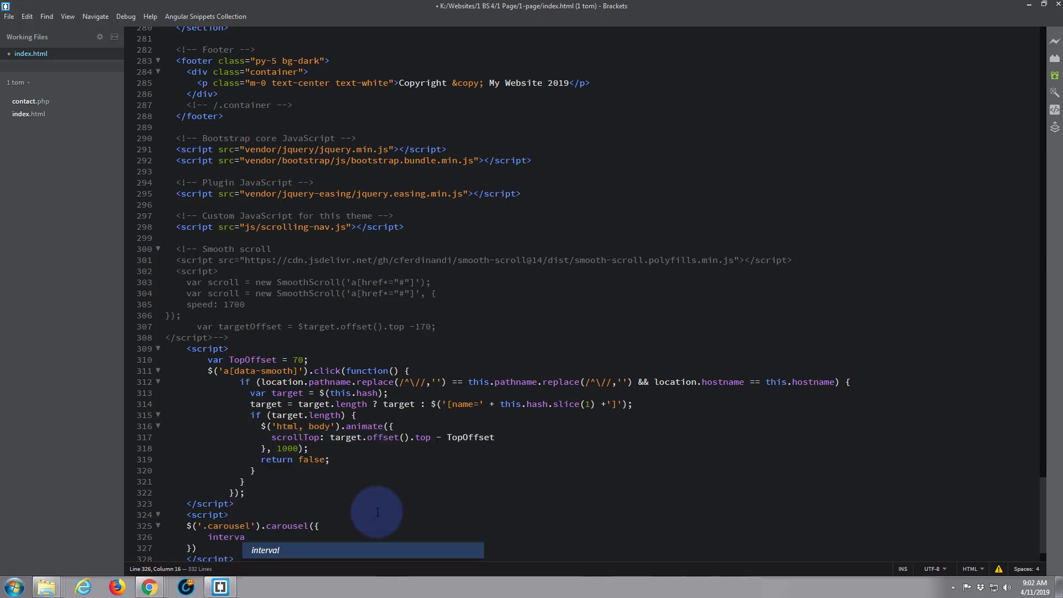
type("l")
type(":")
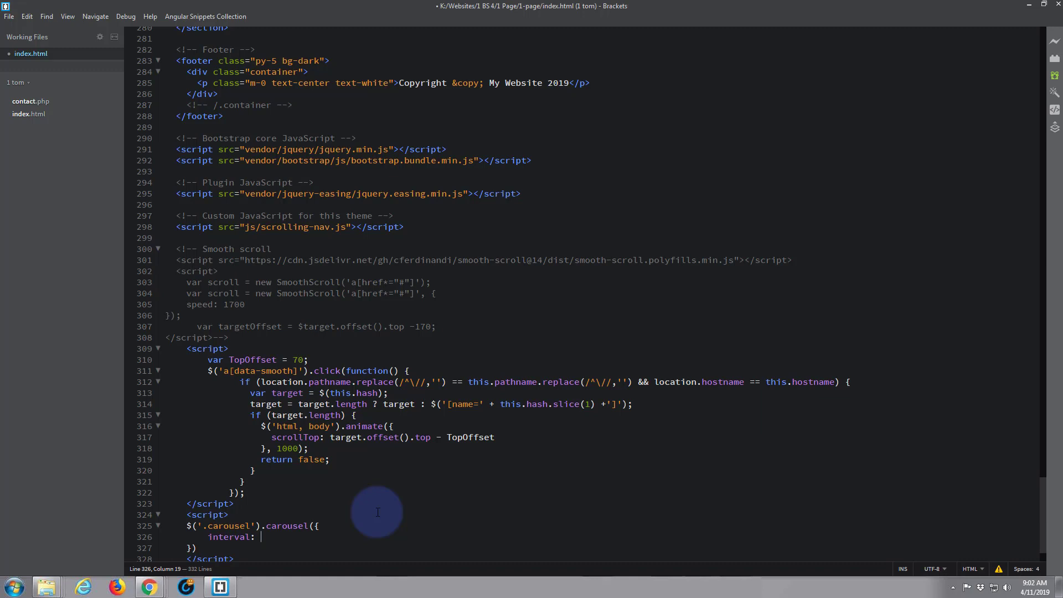
type("2000")
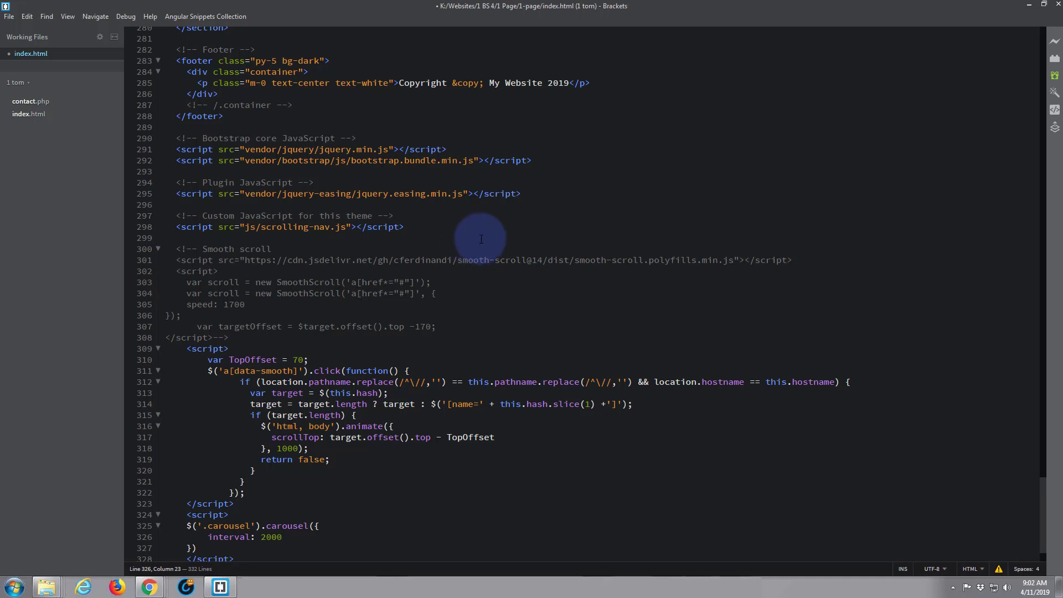
key("ctrl+s")
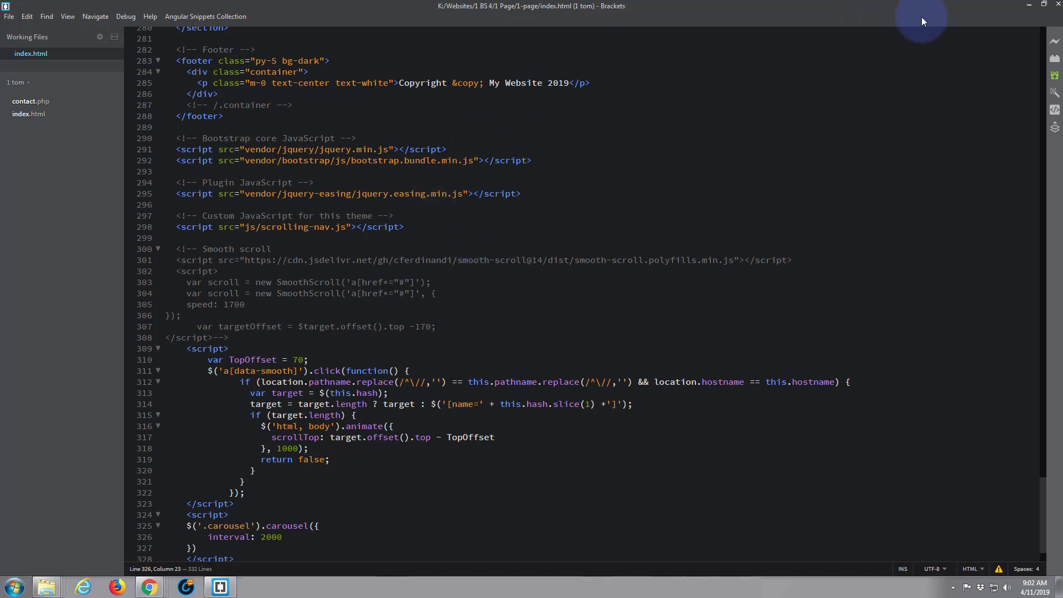
left_click(1030, 6)
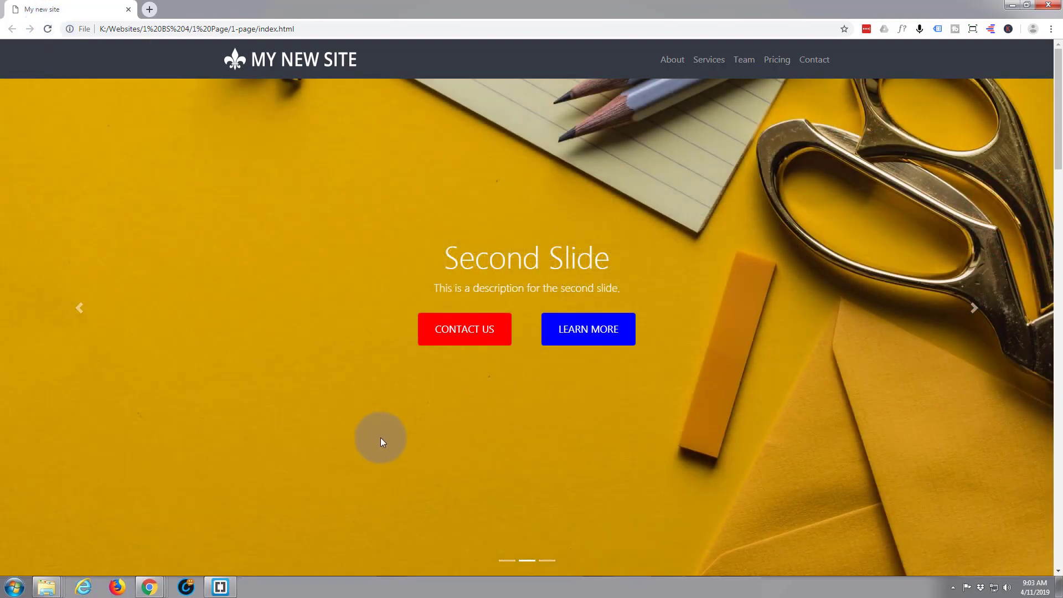
mouse_move(219, 588)
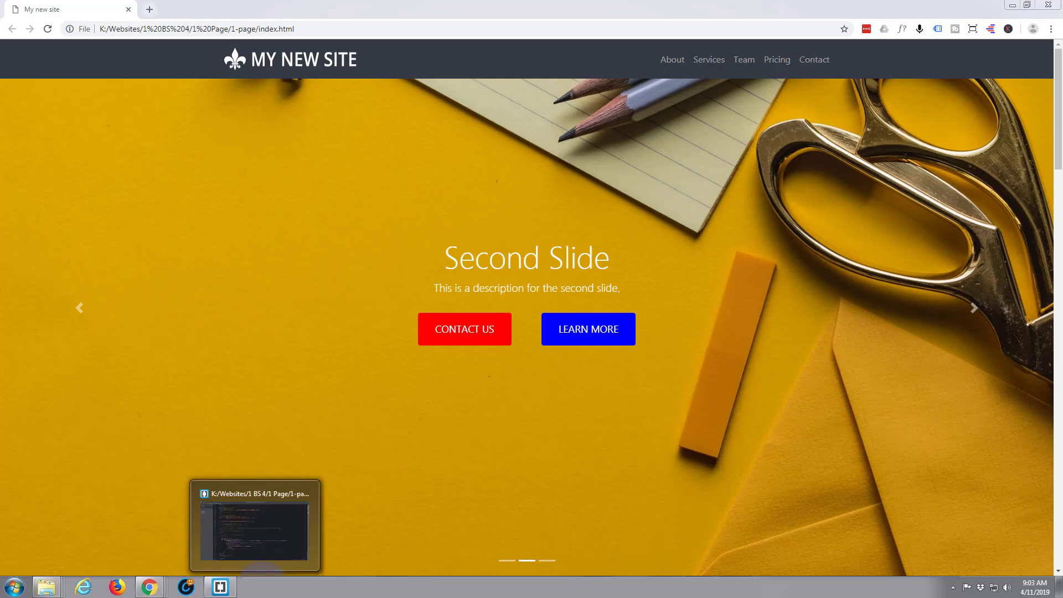
left_click(264, 548)
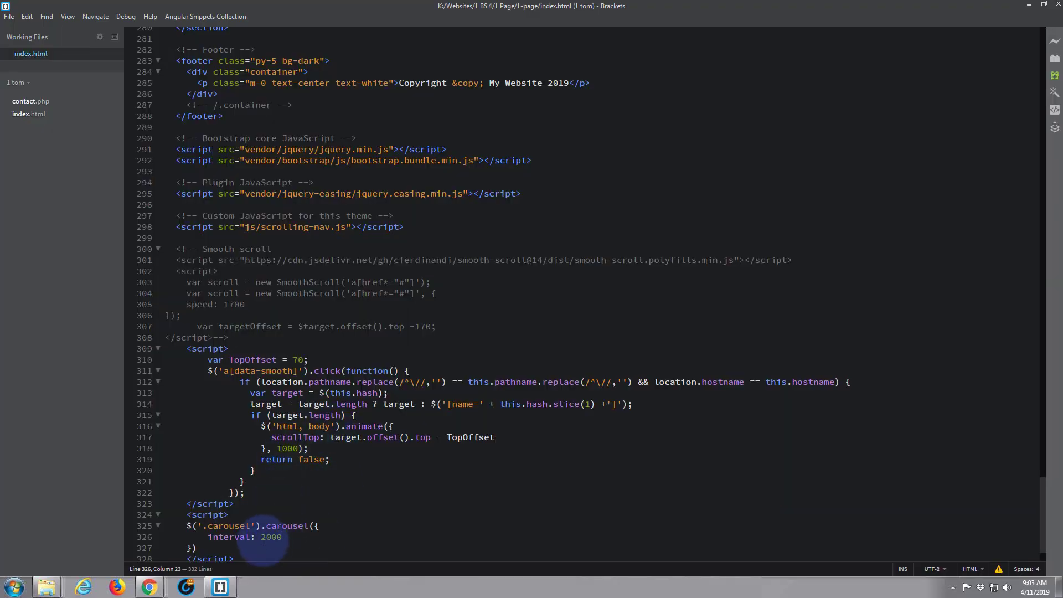
Change the carousel interval from 2000 to 7000 and save the file.
left_click_drag(267, 536, 260, 536)
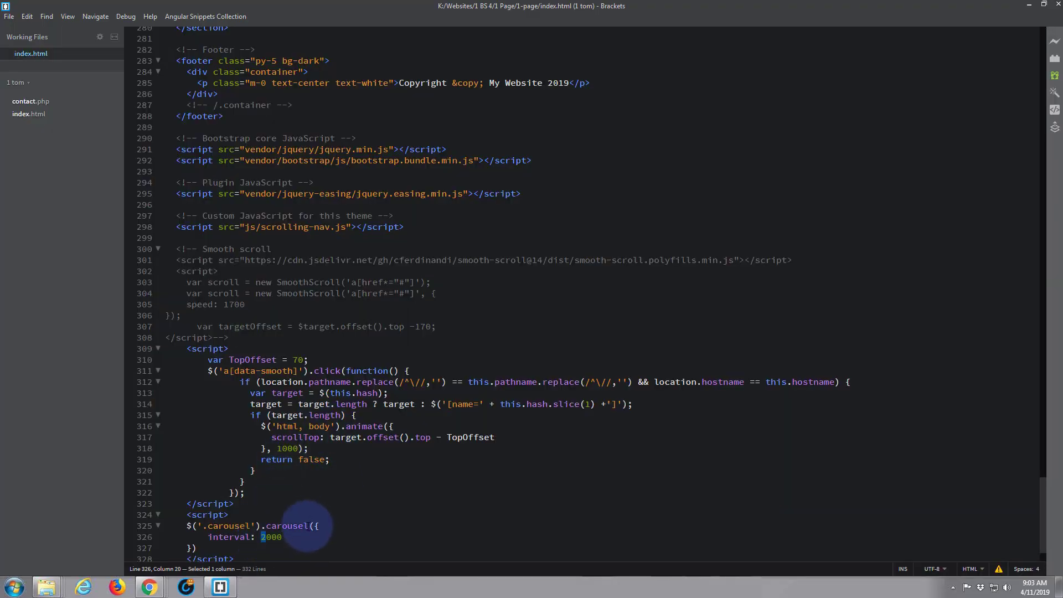
type("7")
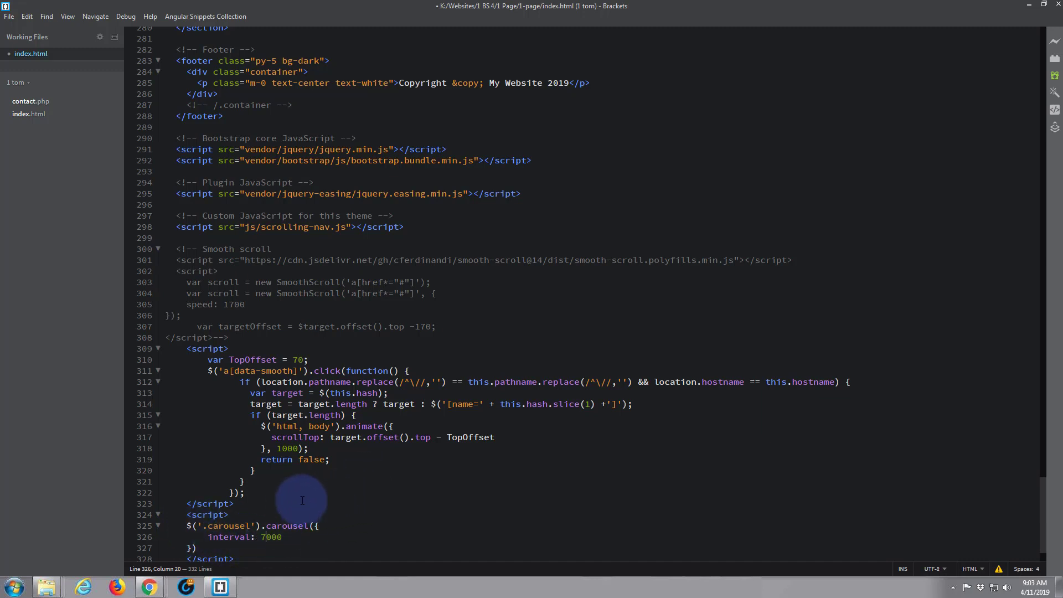
key("ctrl+s")
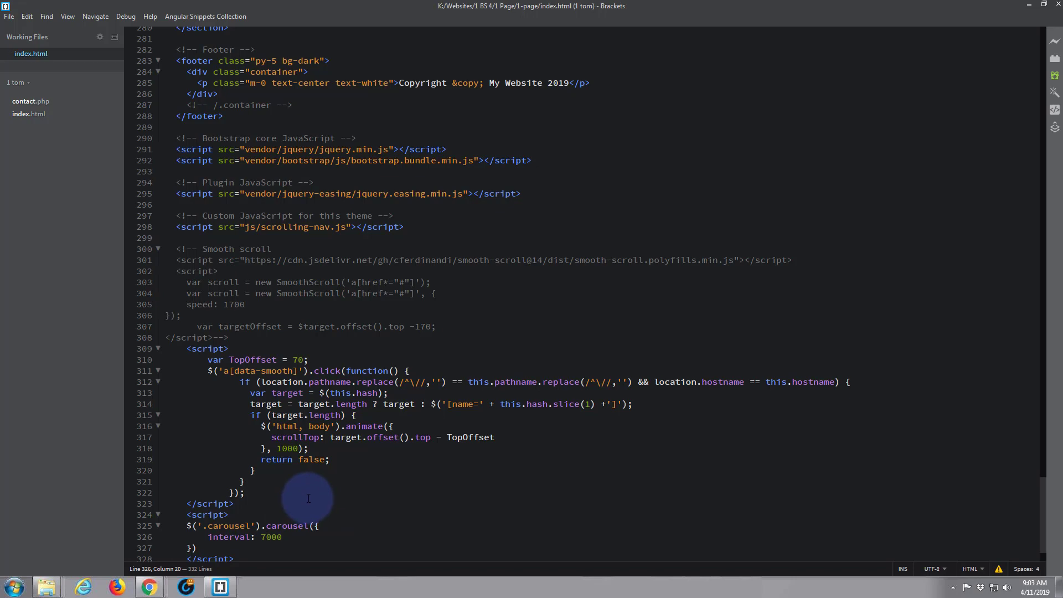
Reload the site in Chrome to run the 7000 interval, then return to Brackets.
left_click(1029, 6)
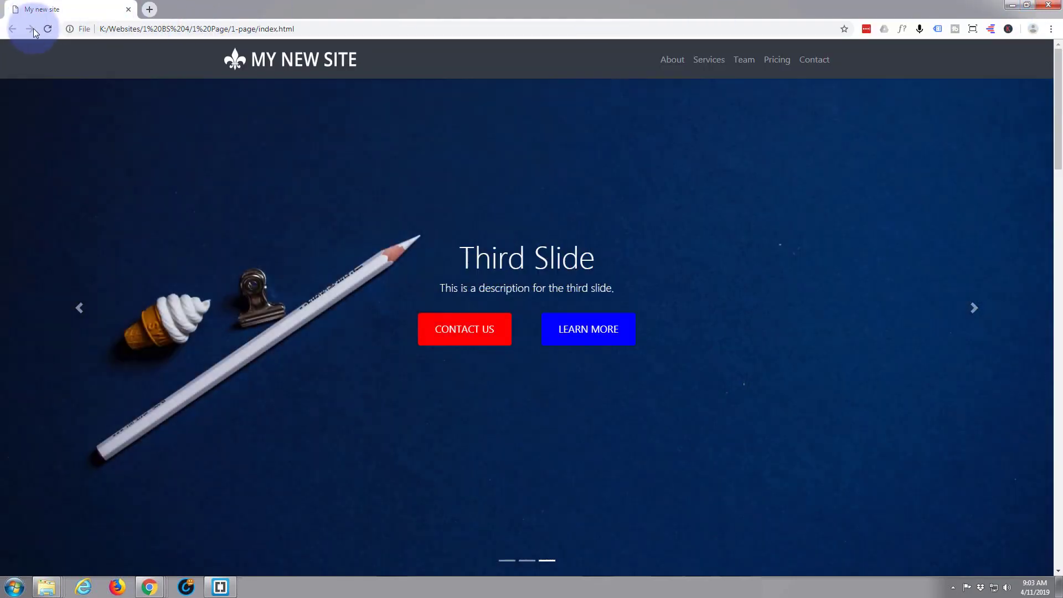
left_click(47, 29)
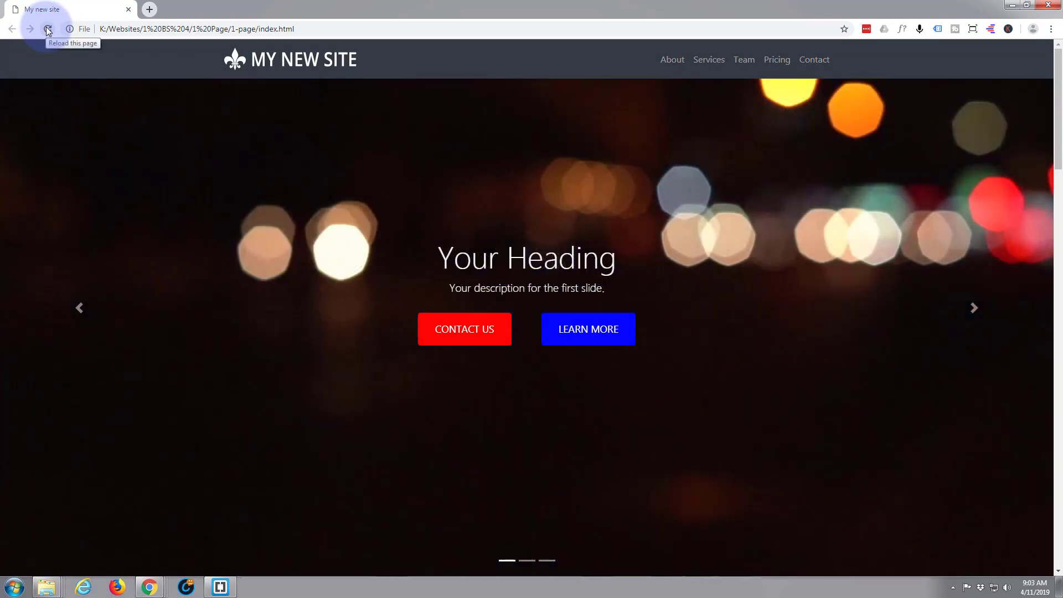
left_click(47, 29)
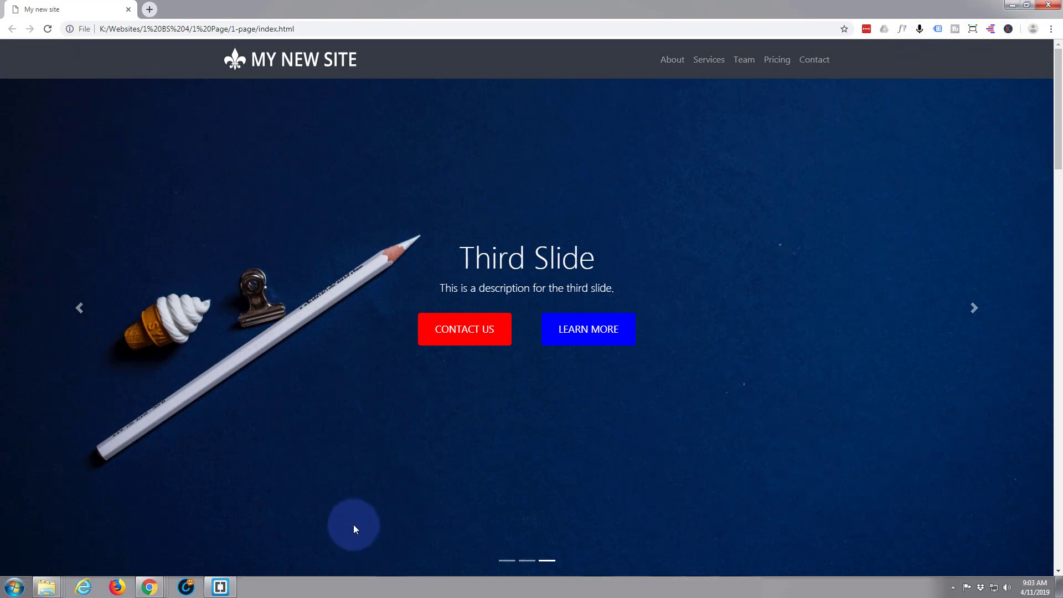
left_click(219, 587)
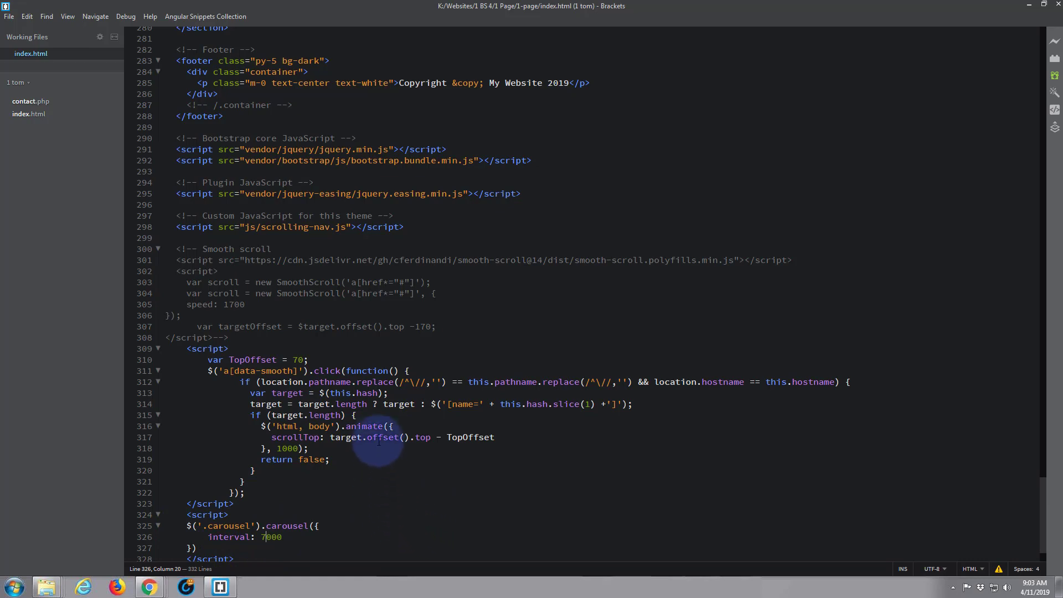
scroll(411, 328, "up", 3)
scroll(428, 242, "up", 5)
scroll(428, 243, "up", 5)
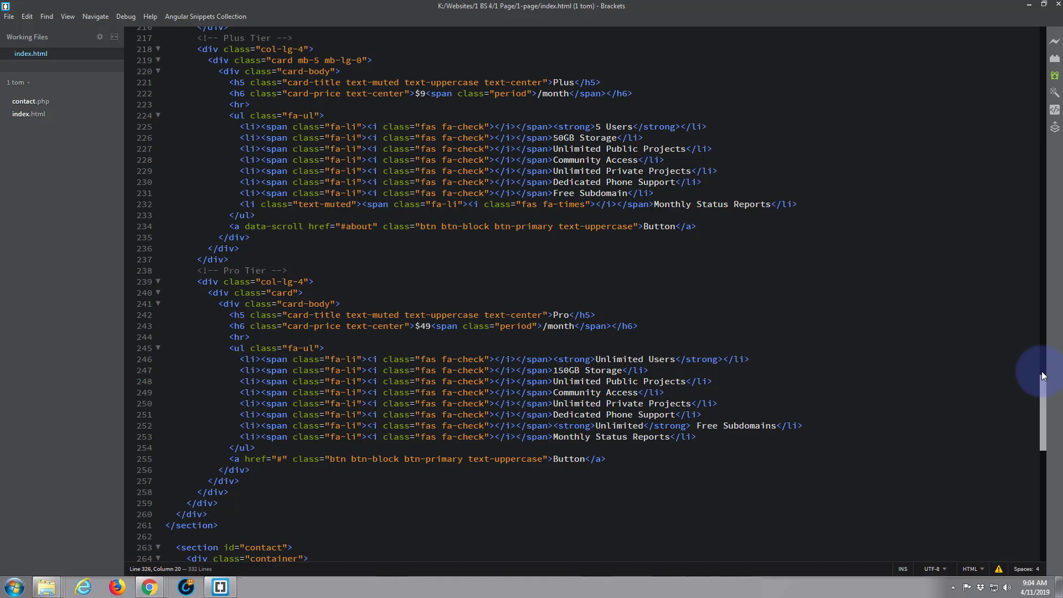
left_click_drag(1041, 372, 1023, 105)
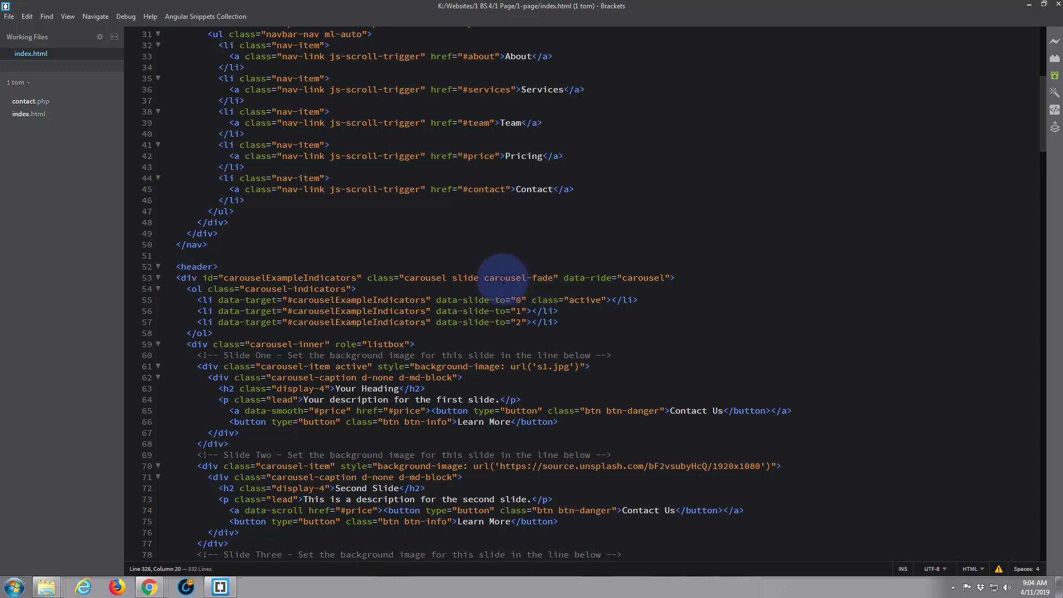
Delete the carousel-fade class from the header carousel on line 53 and save.
left_click_drag(480, 277, 553, 278)
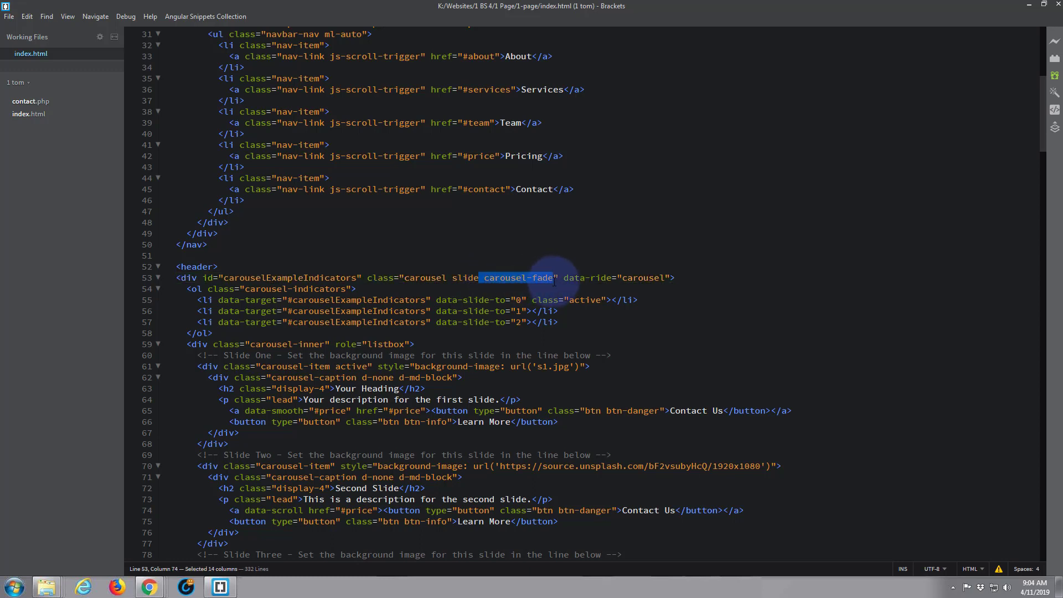
key("BackSpace")
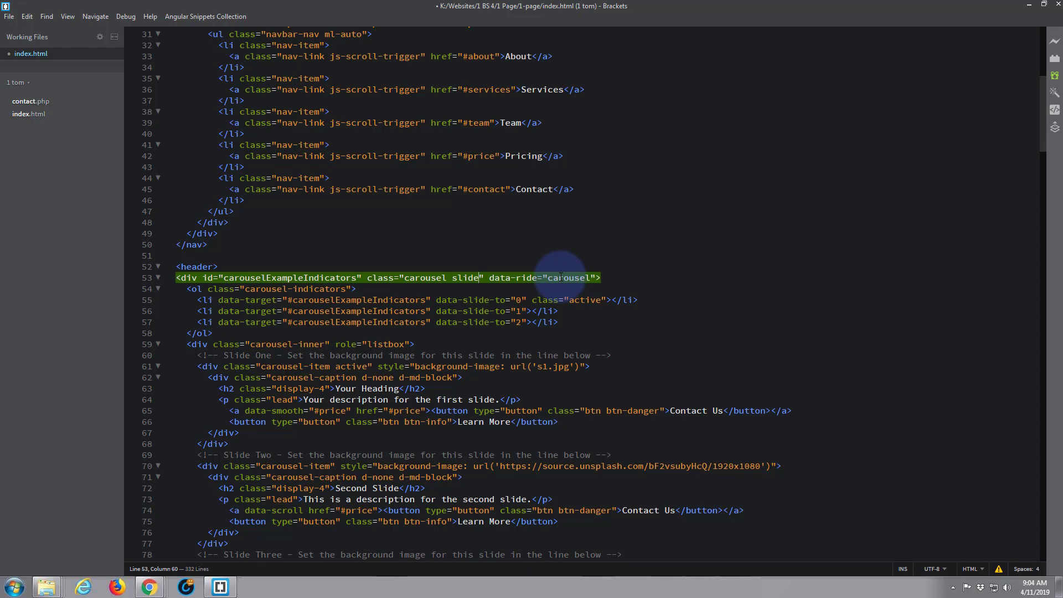
key("ctrl+s")
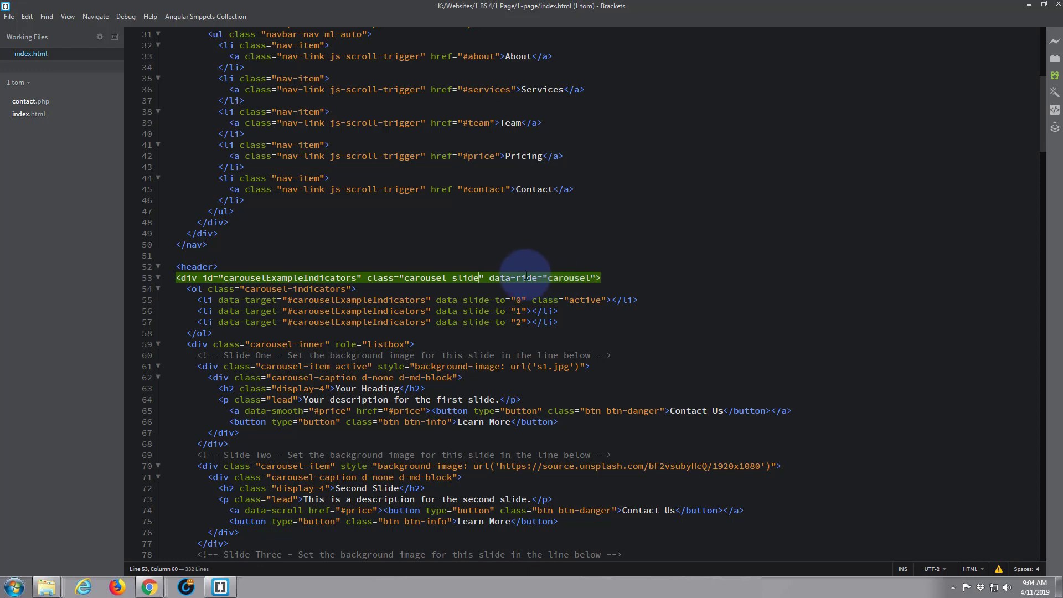
Reload the site to see slides change without fading, then switch back to Brackets.
left_click(1028, 7)
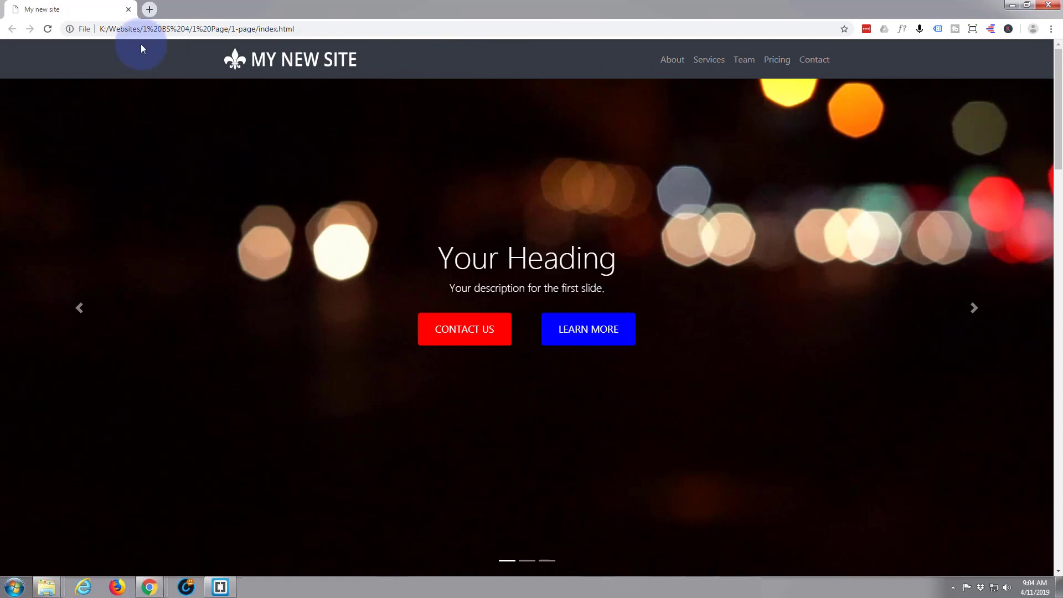
left_click(47, 28)
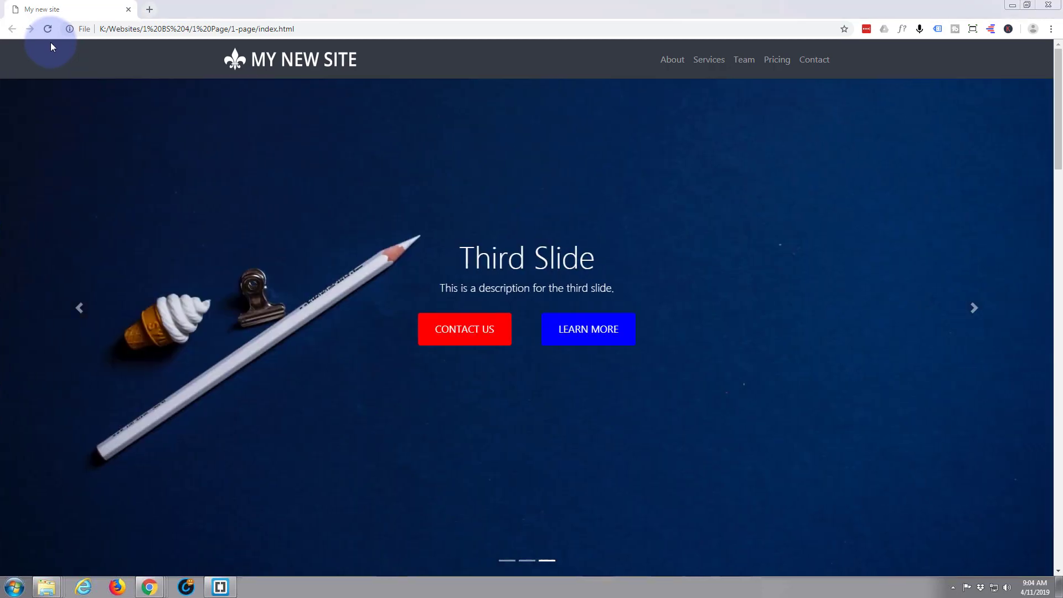
key("alt+Tab")
key("Escape")
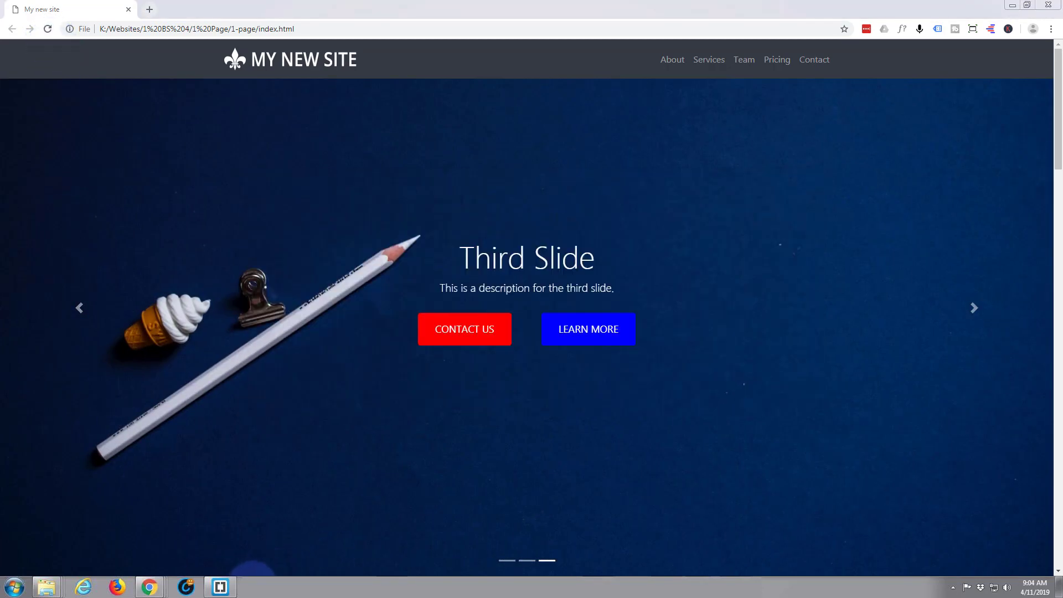
left_click(219, 587)
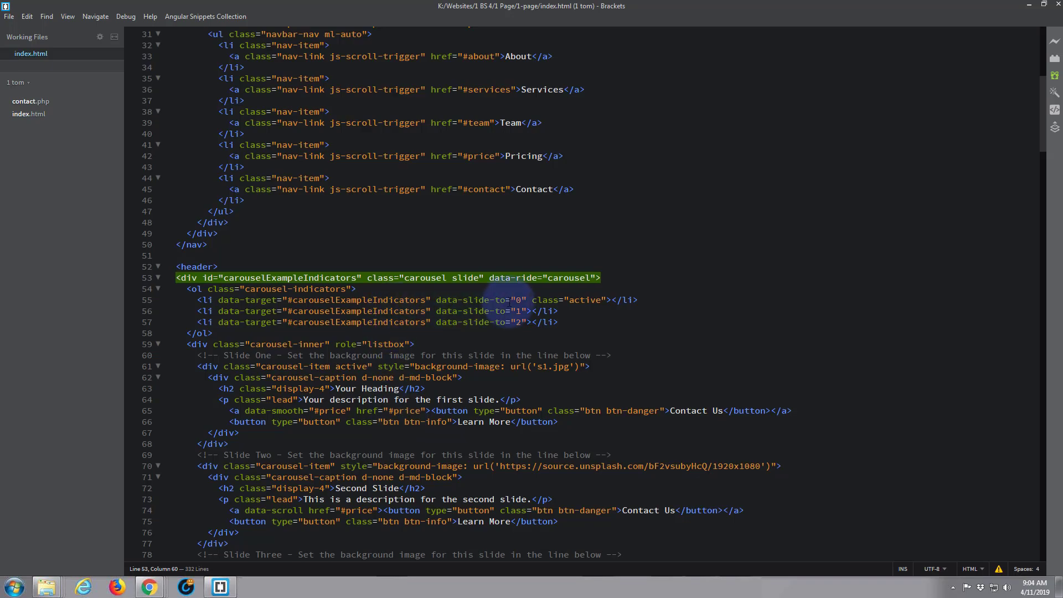
Undo to restore the carousel-fade class on the header carousel and save index.html.
key("ctrl+z")
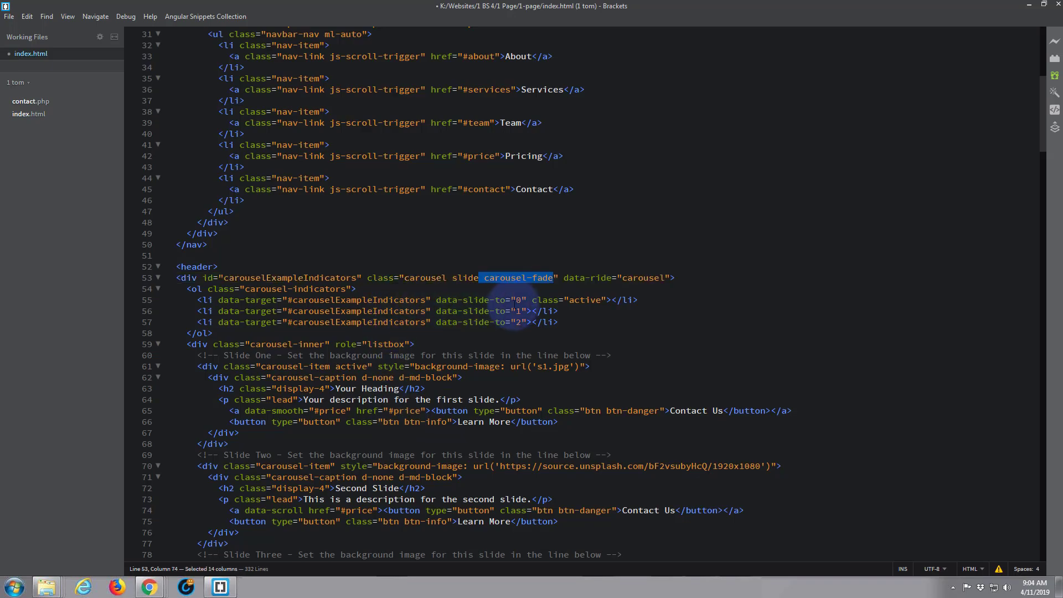
key("ctrl+s")
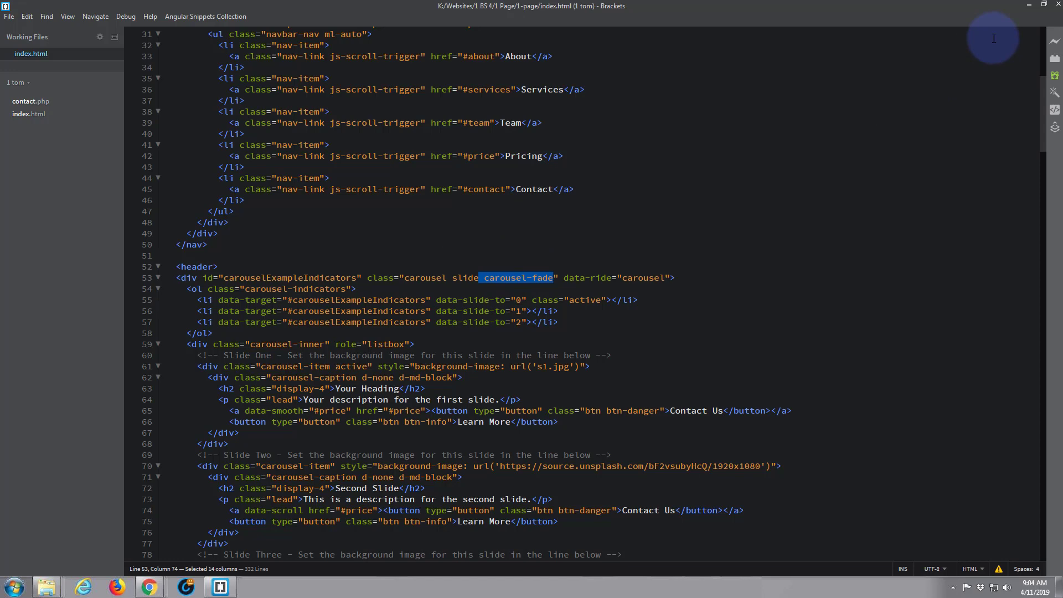
left_click(1026, 8)
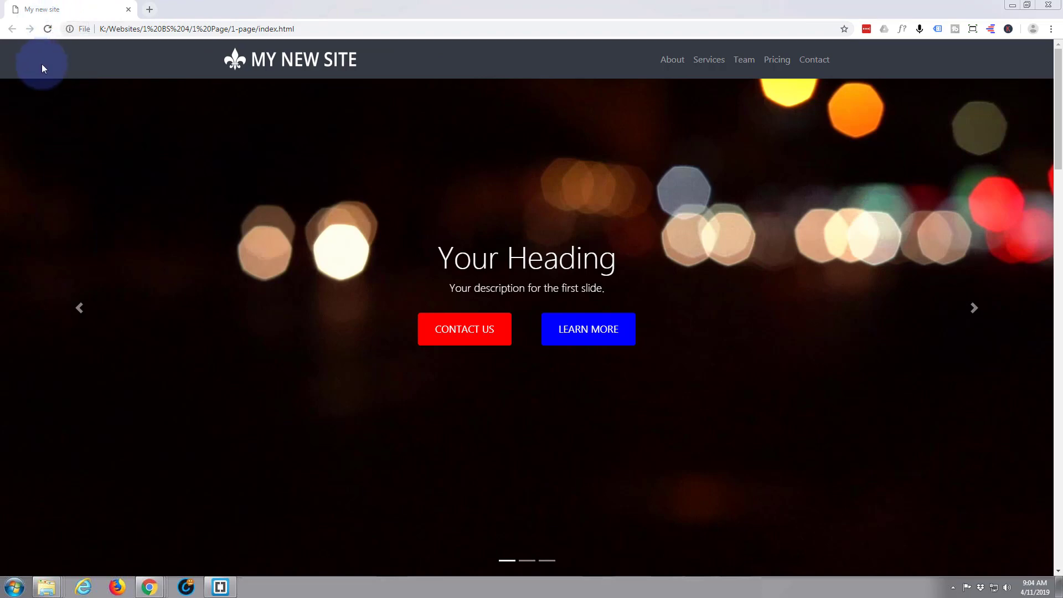
Reload the page in Chrome so the header carousel fades between slides again.
left_click(47, 31)
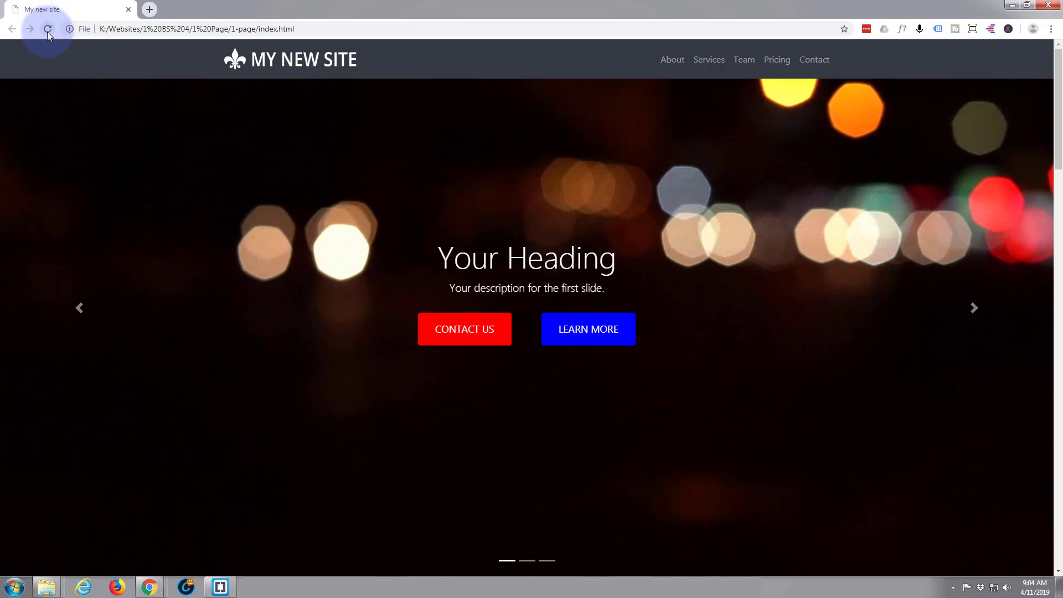